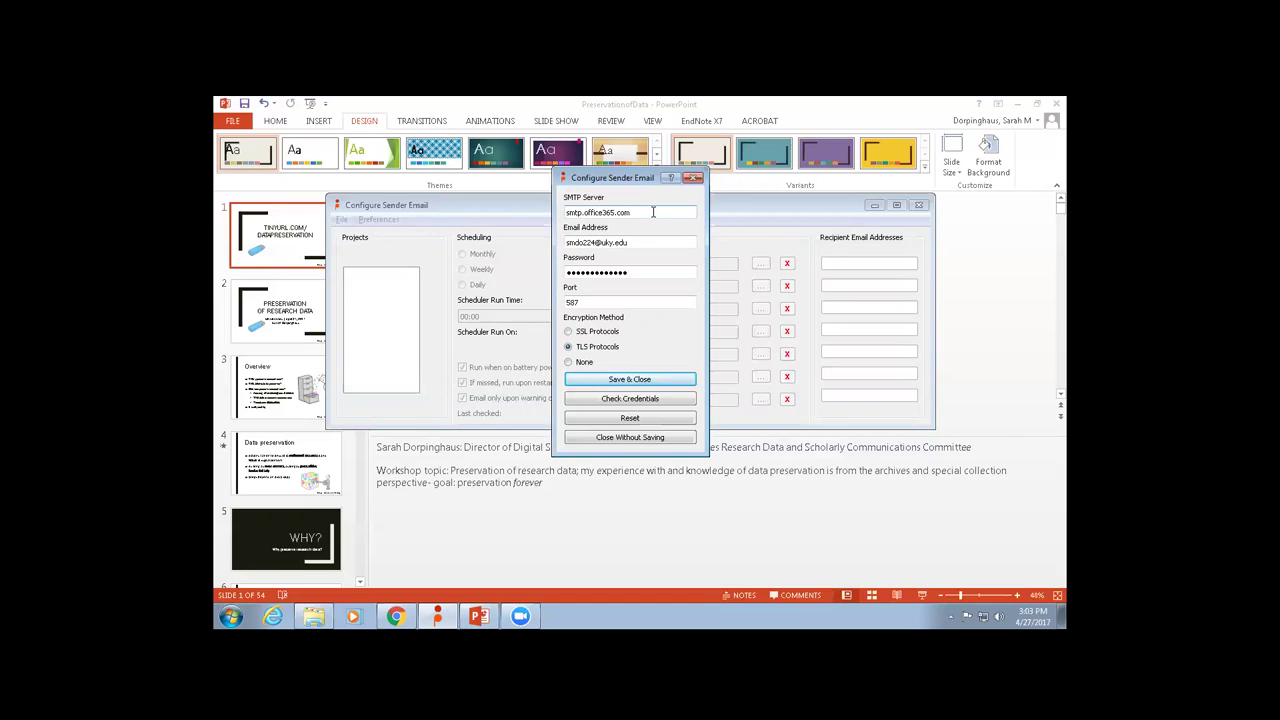
# Verify the sender e-mail credentials, then close the Configure Sender Email settings.
pyautogui.click(641, 401)
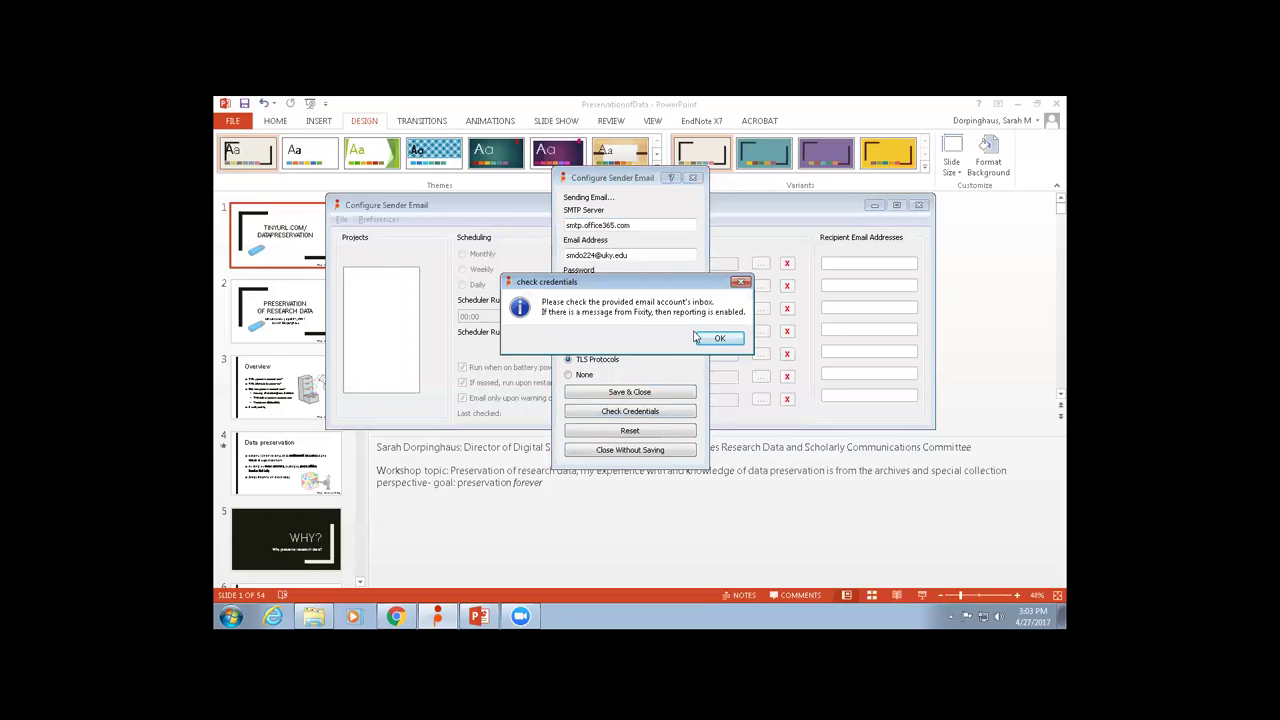
pyautogui.click(719, 341)
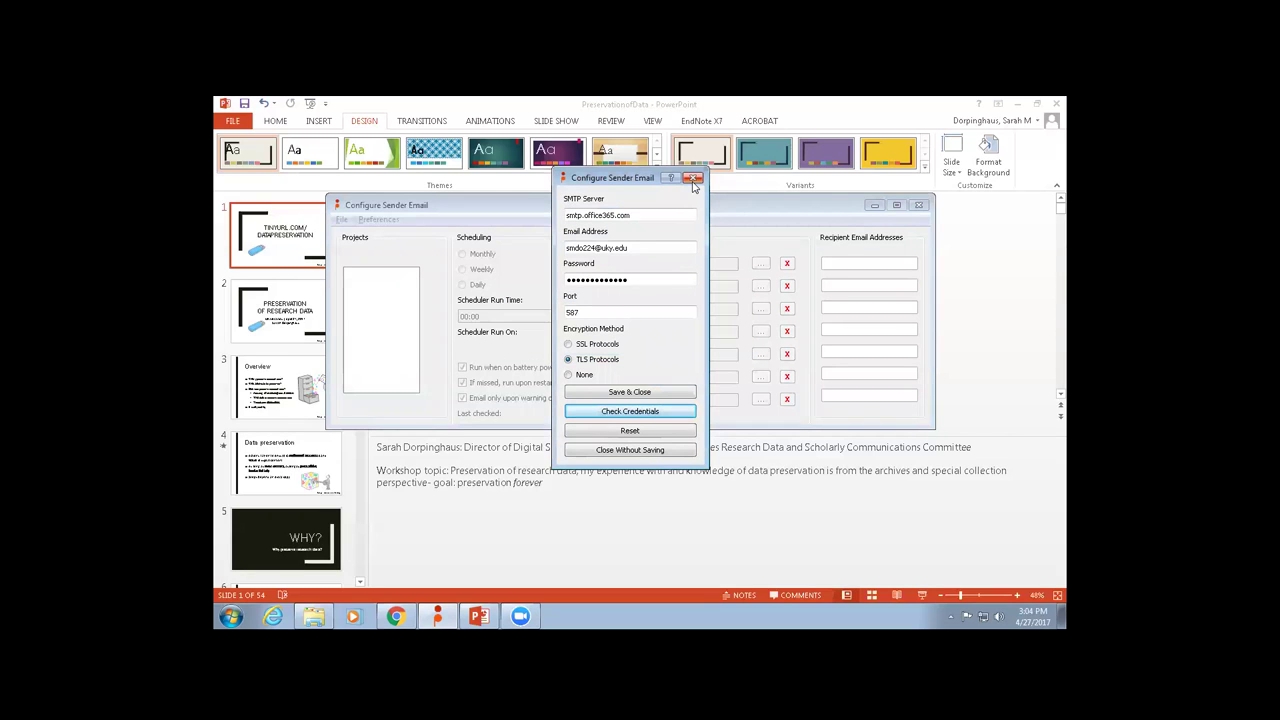
pyautogui.click(694, 179)
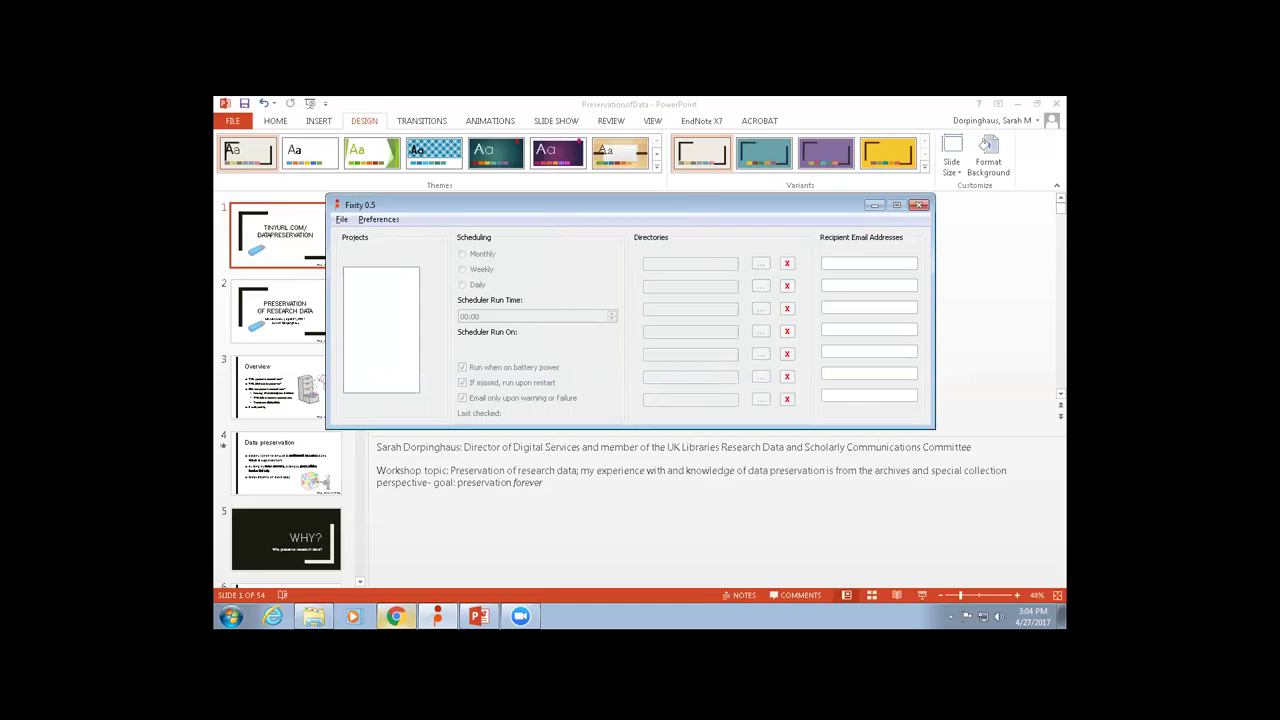
pyautogui.click(395, 615)
# Open the workshop's sample_data_sets folder in Google Drive, then return to Fixity.
pyautogui.click(410, 105)
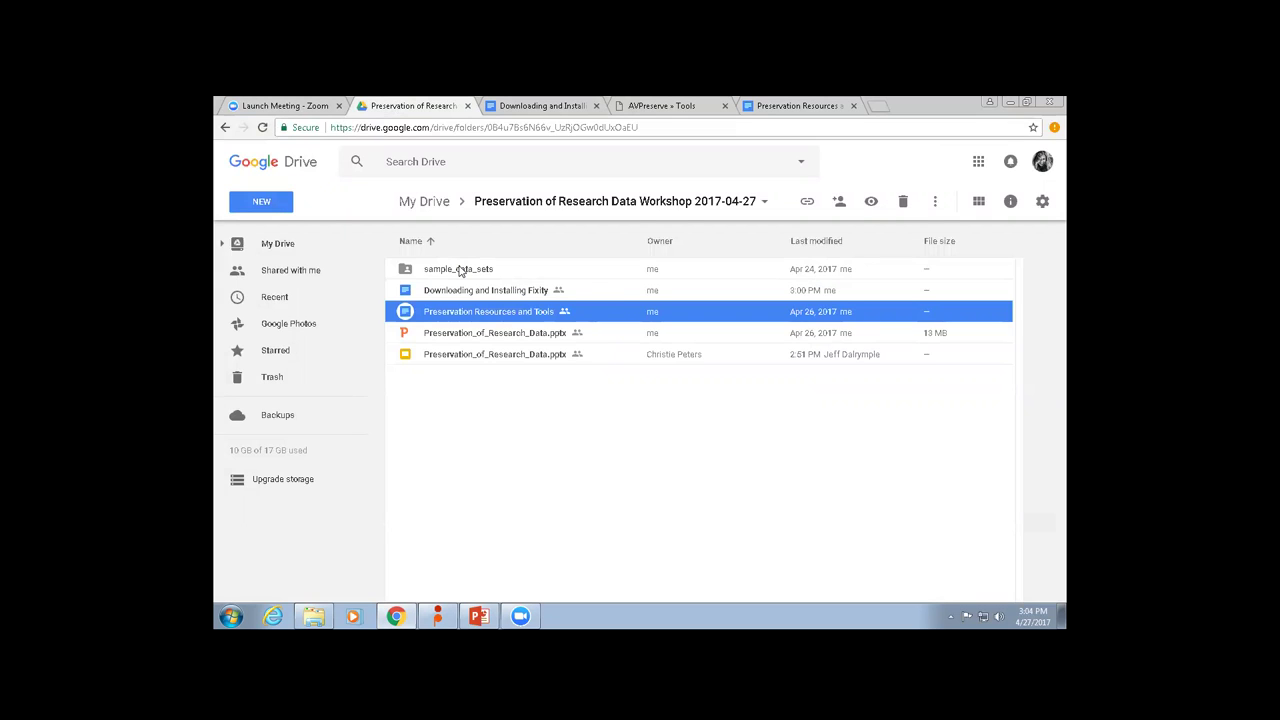
pyautogui.doubleClick(459, 270)
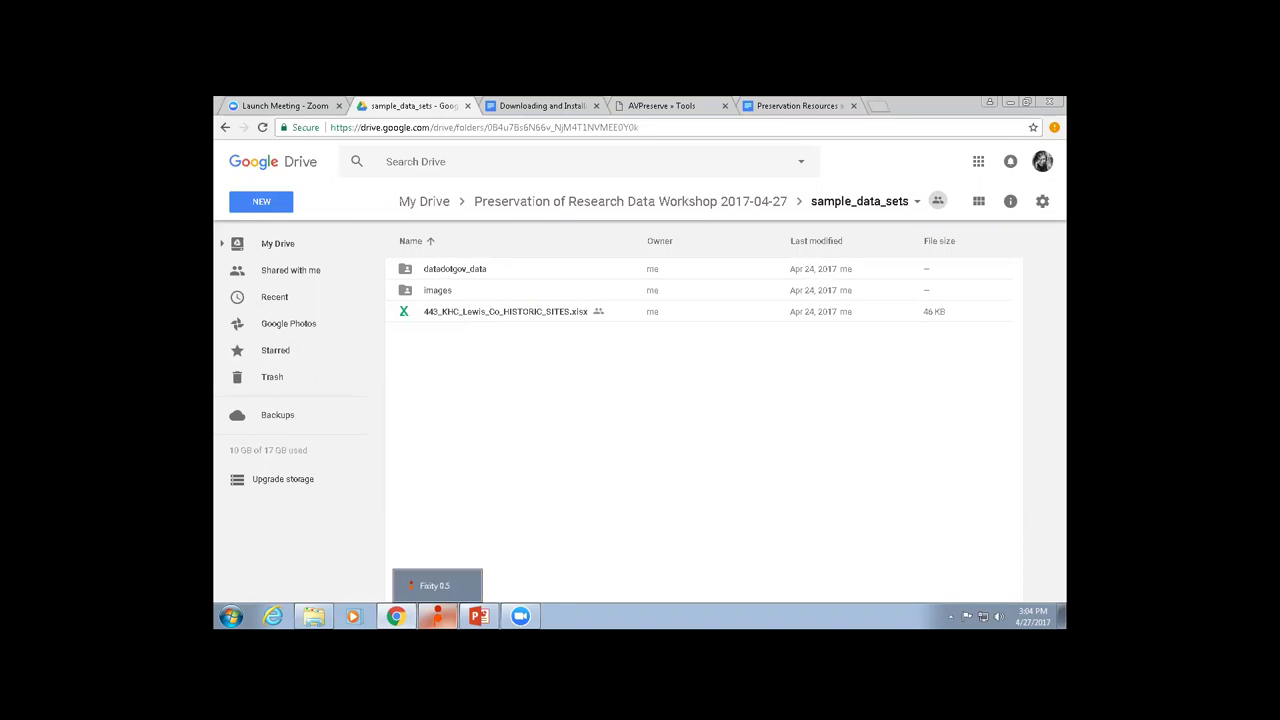
pyautogui.click(437, 616)
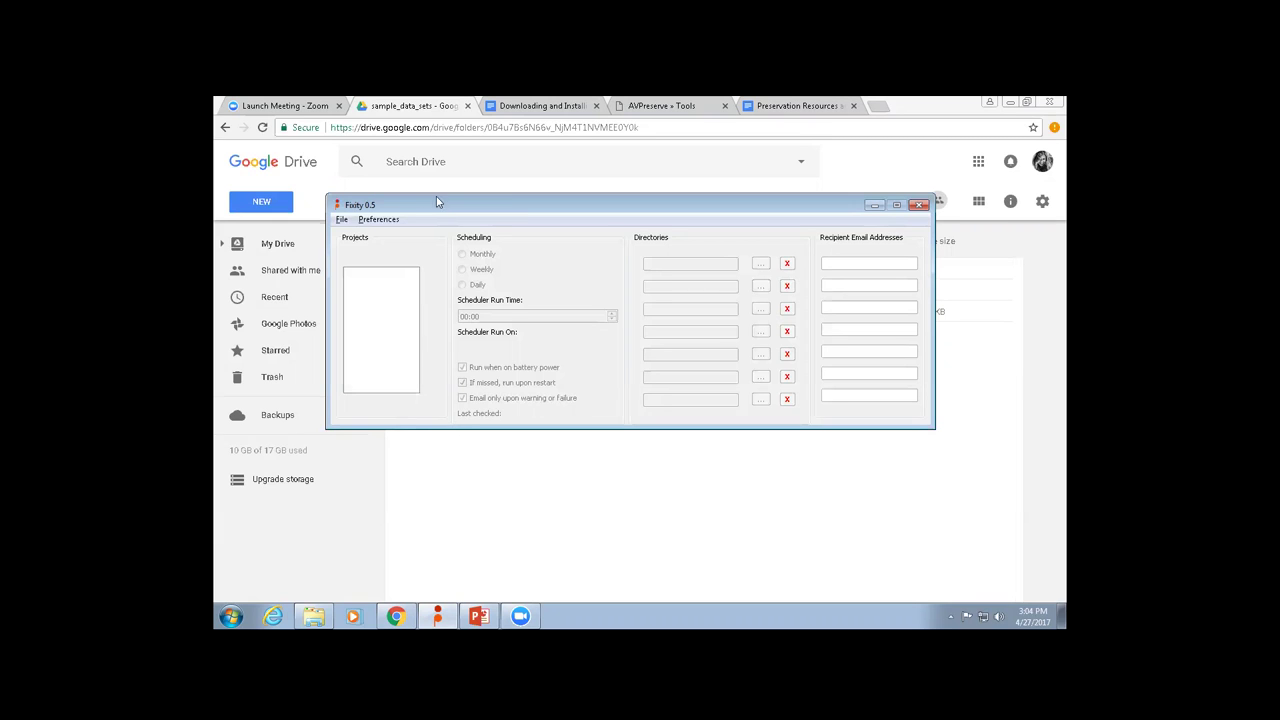
# Try creating a new project named 'Test project' and dismiss the invalid-name warning.
pyautogui.click(341, 219)
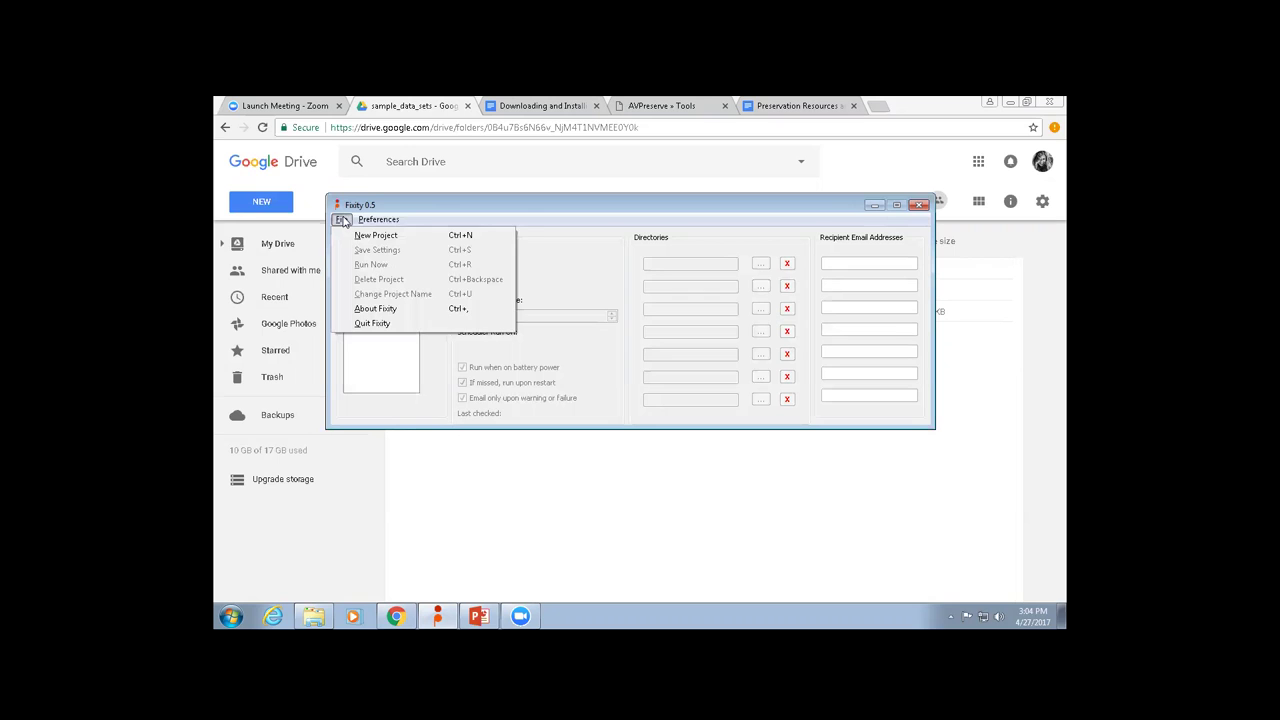
pyautogui.click(366, 235)
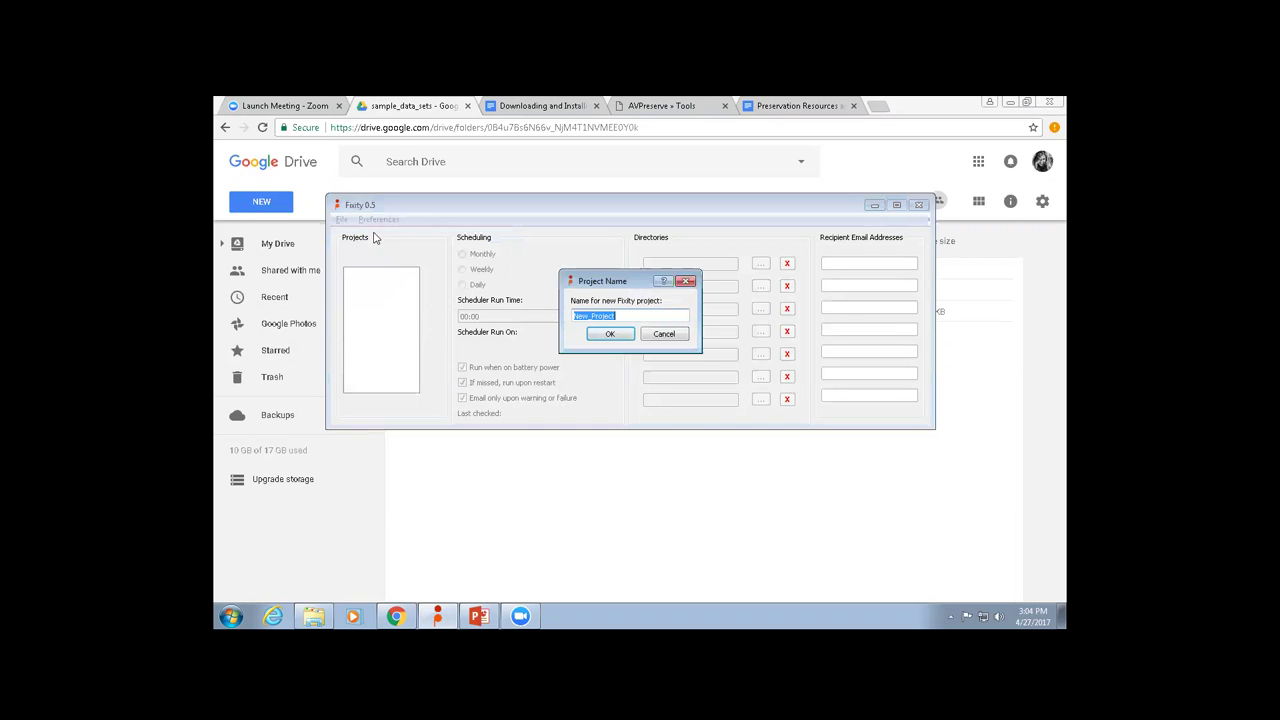
pyautogui.write('Test proeject')
pyautogui.press('BackSpace')
pyautogui.press('BackSpace')
pyautogui.press('BackSpace')
pyautogui.press('BackSpace')
pyautogui.press('BackSpace')
pyautogui.write('ject')
pyautogui.click(610, 334)
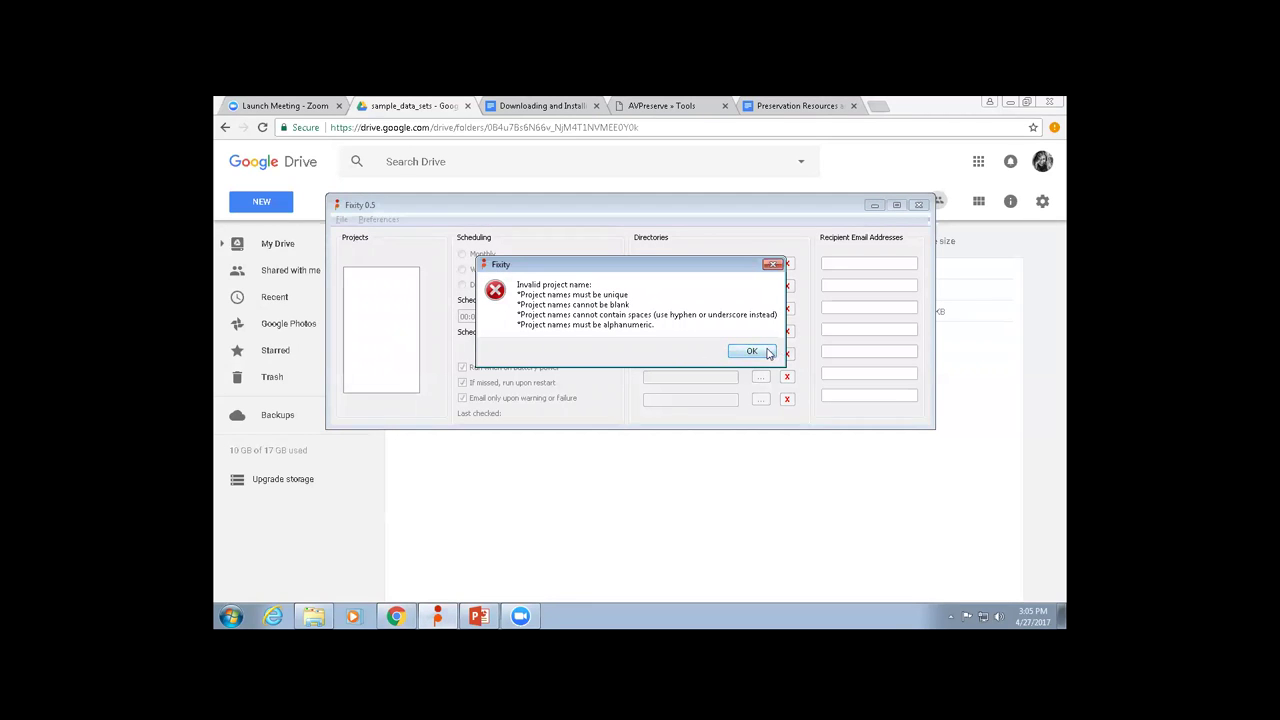
pyautogui.click(772, 352)
# Create the new project named SarahD_Project.
pyautogui.click(343, 219)
pyautogui.click(357, 237)
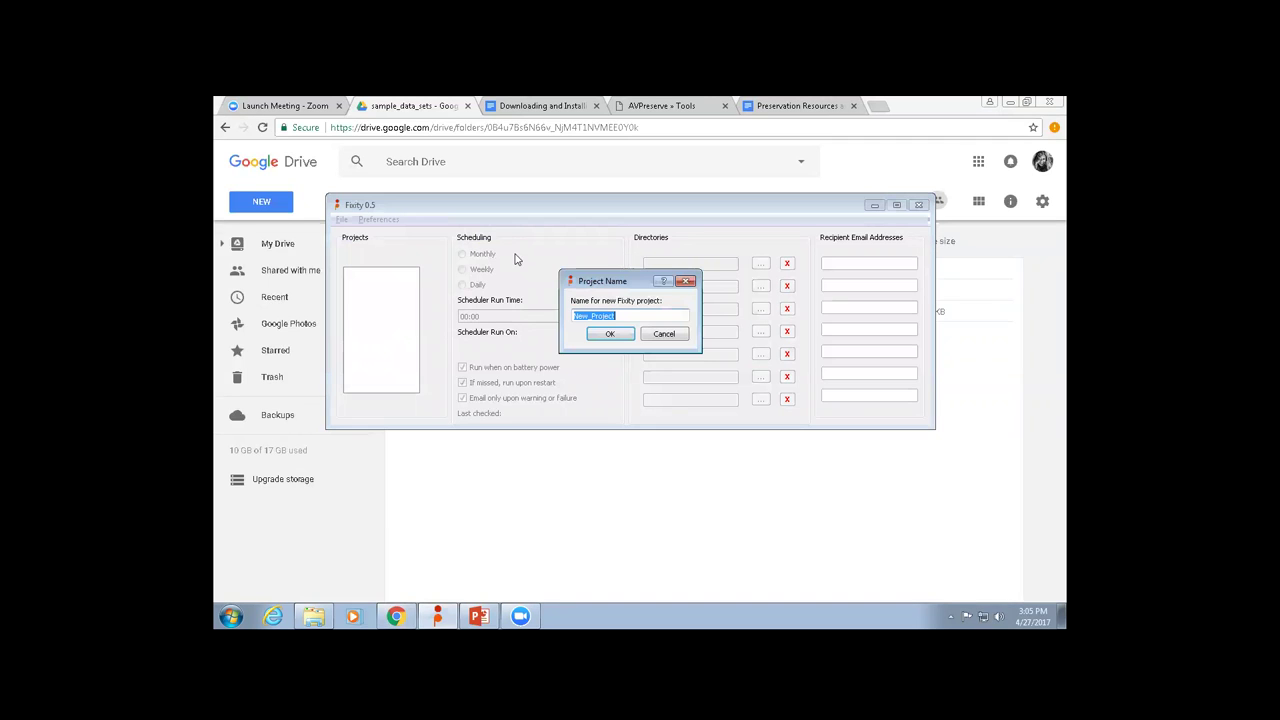
pyautogui.write('SarahD_Projec')
pyautogui.click(611, 334)
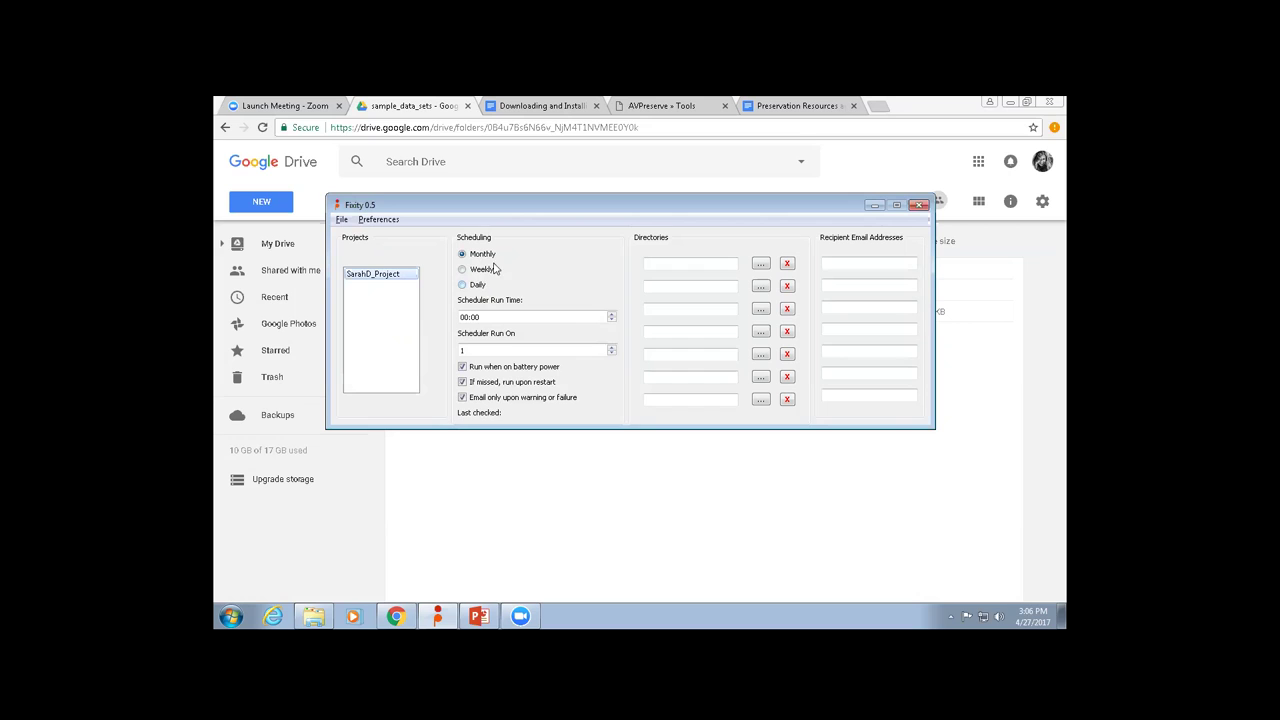
# Try the Weekly, Daily and Monthly schedule options, including day-of-month 2 and Monday.
pyautogui.click(484, 271)
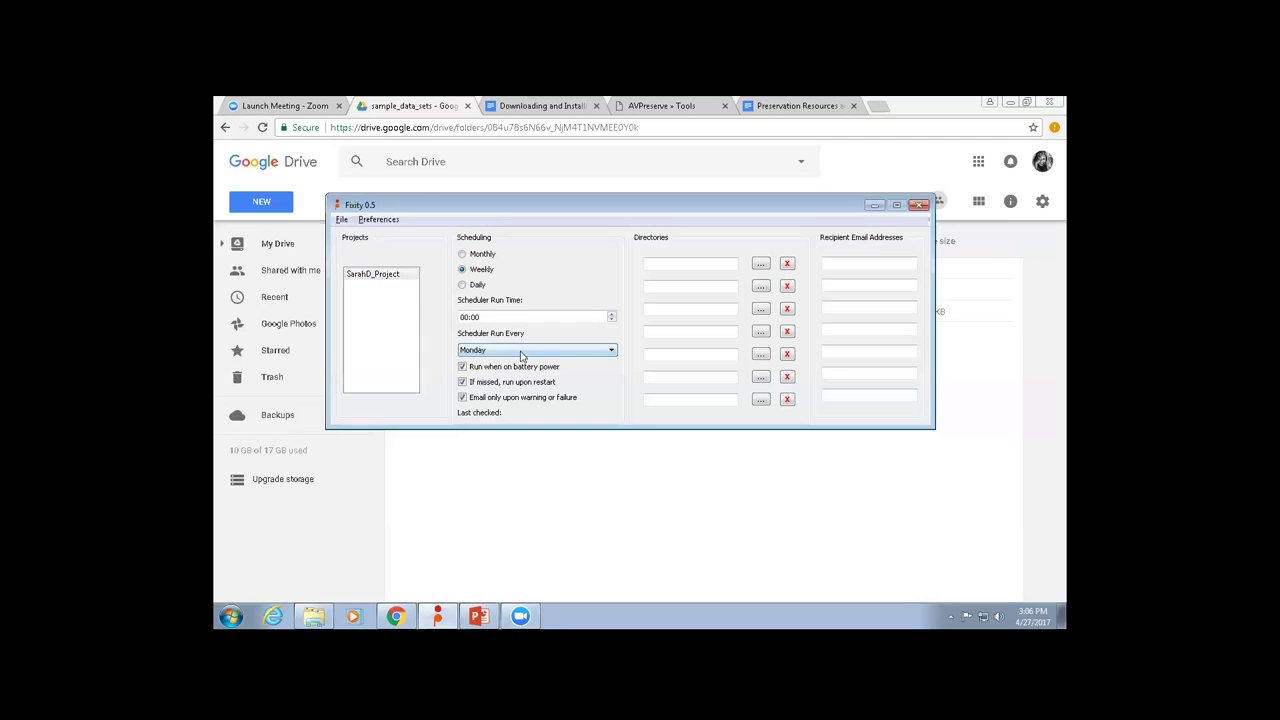
pyautogui.click(480, 284)
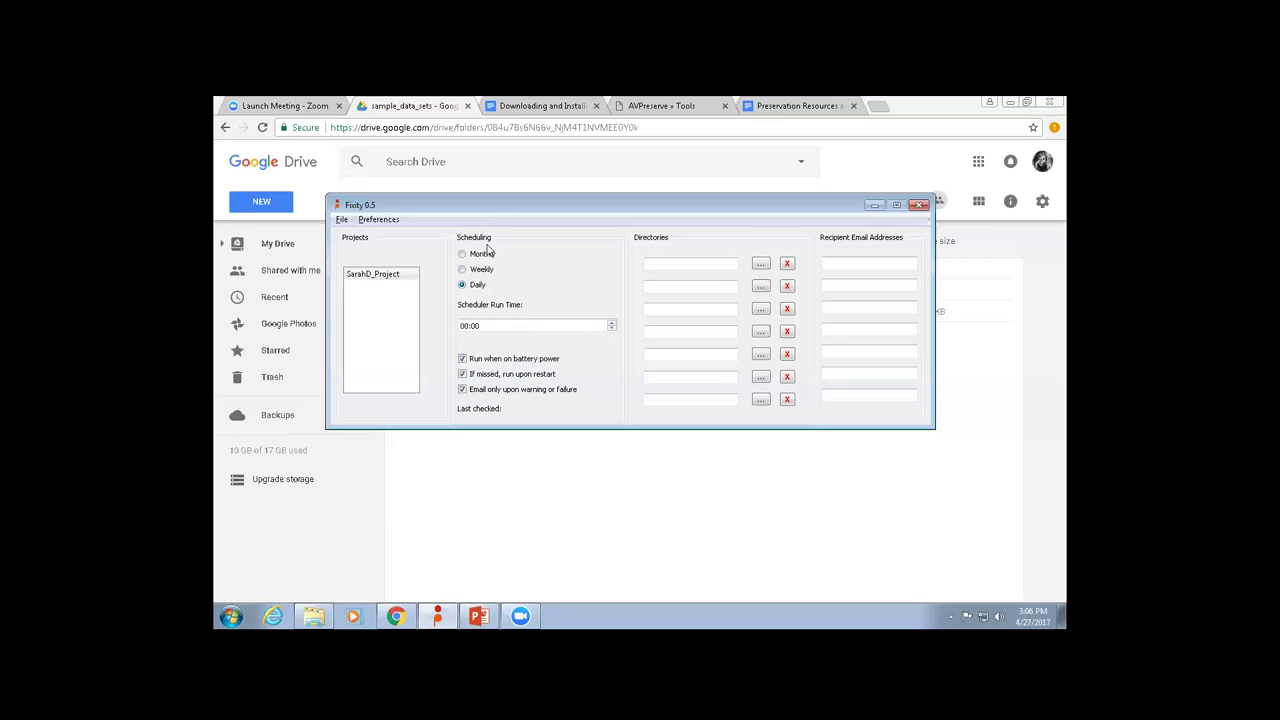
pyautogui.click(489, 255)
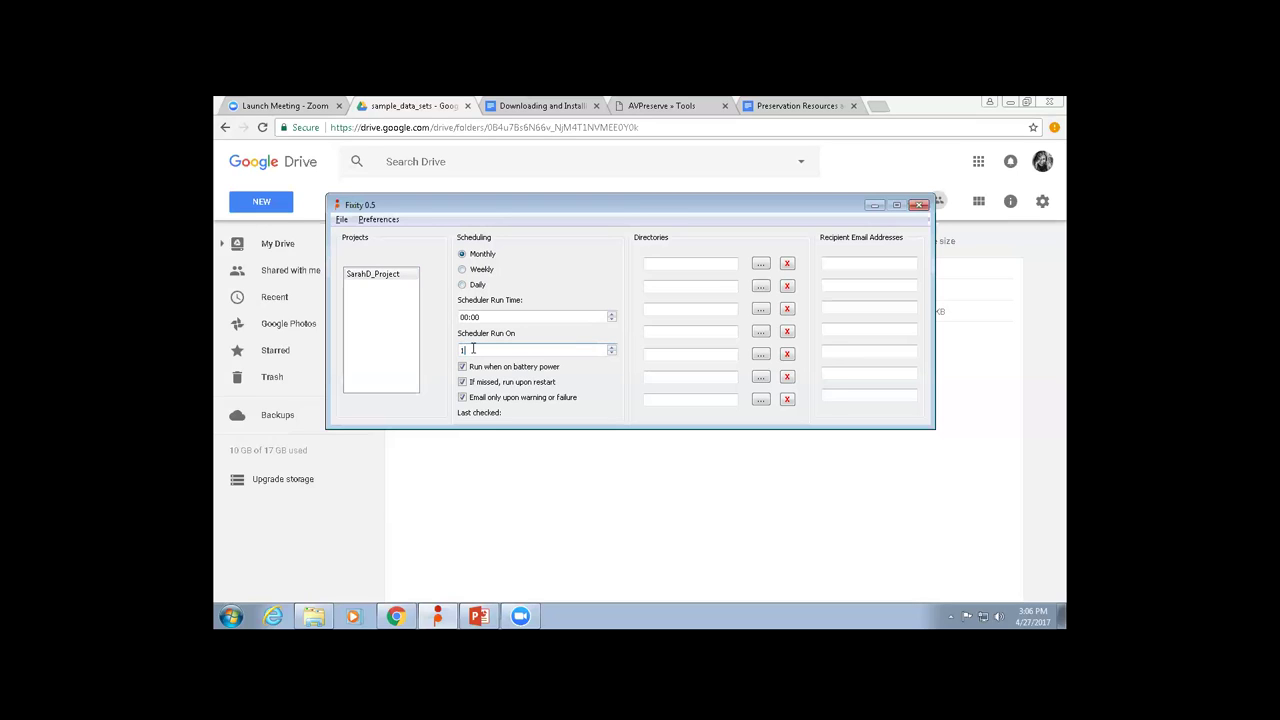
pyautogui.doubleClick(463, 349)
pyautogui.click(612, 347)
pyautogui.click(479, 270)
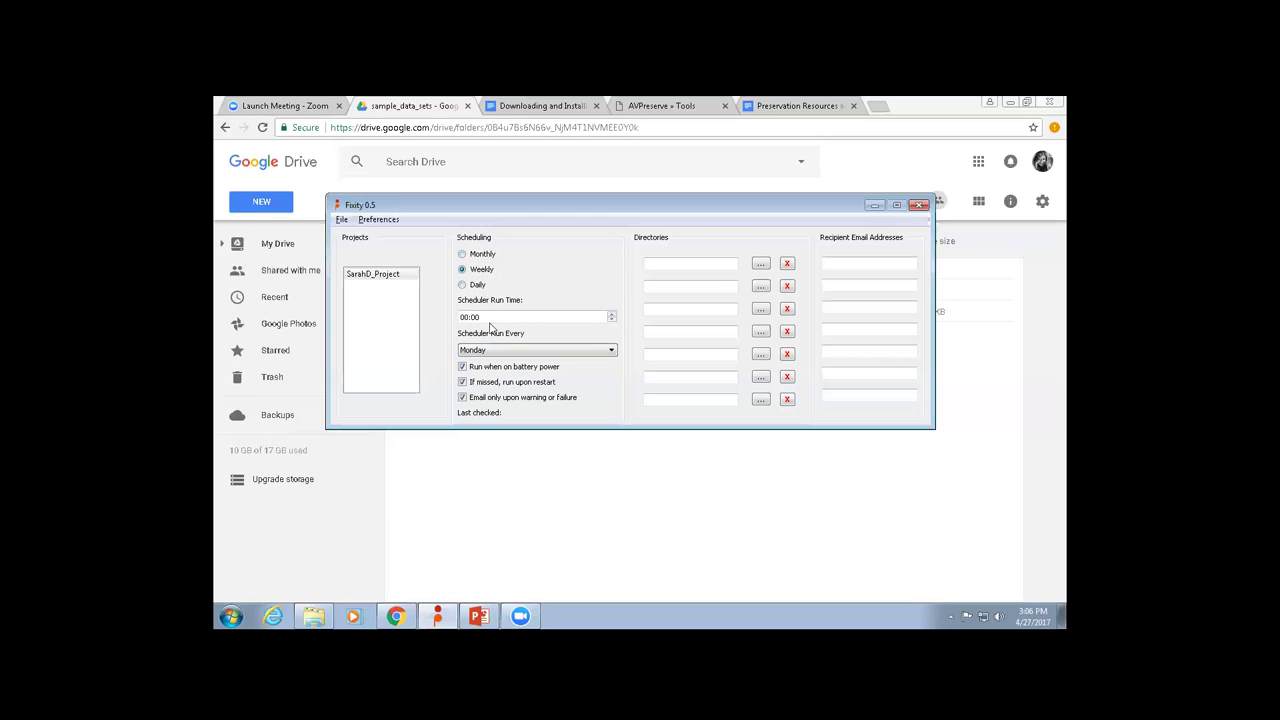
pyautogui.click(479, 355)
pyautogui.click(479, 360)
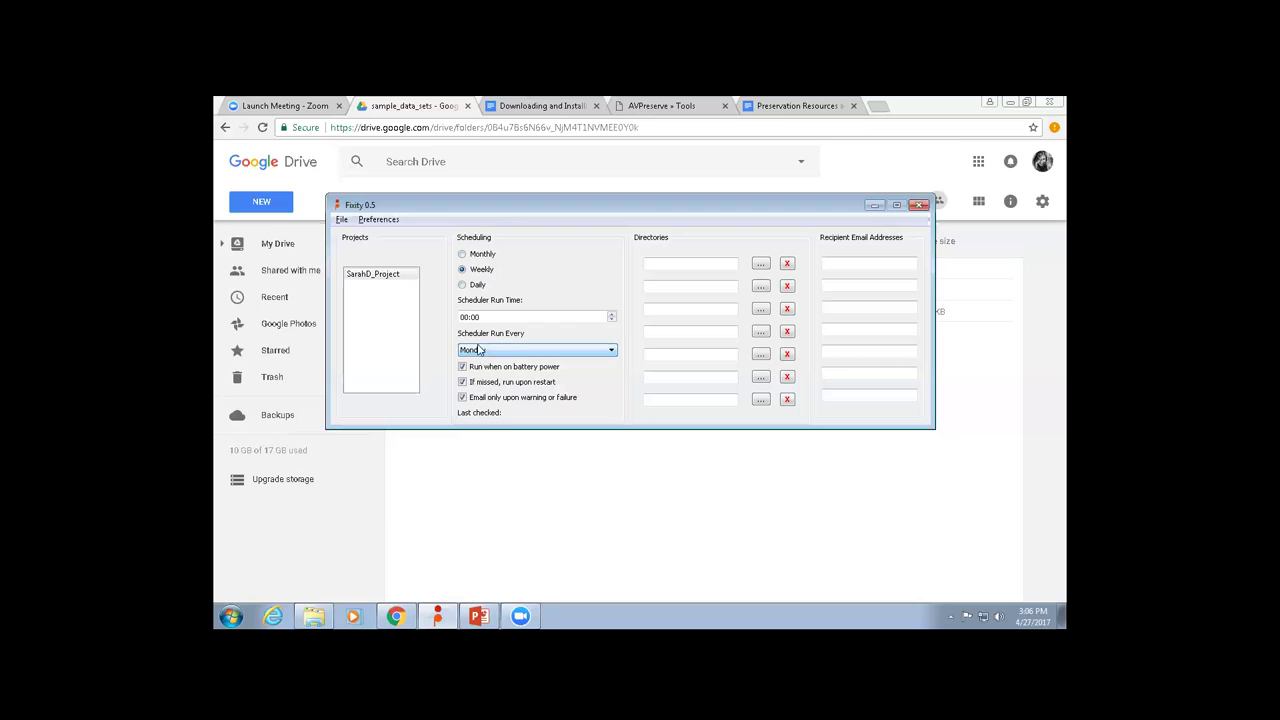
# Set the schedule to Daily with a run time of 14:00.
pyautogui.click(476, 287)
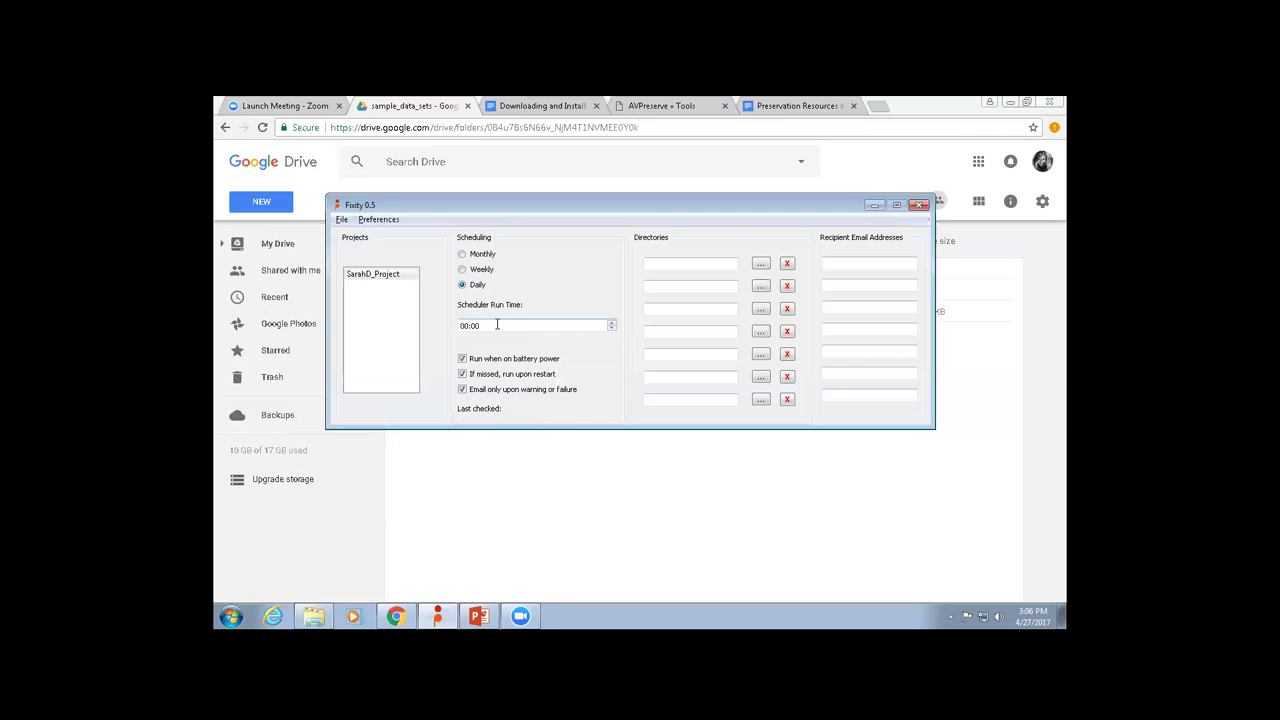
pyautogui.click(464, 325)
pyautogui.write('1804')
pyautogui.press('BackSpace')
pyautogui.press('BackSpace')
pyautogui.write('14')
# Add the Desktop FAs folder as the project's first monitored directory.
pyautogui.click(761, 266)
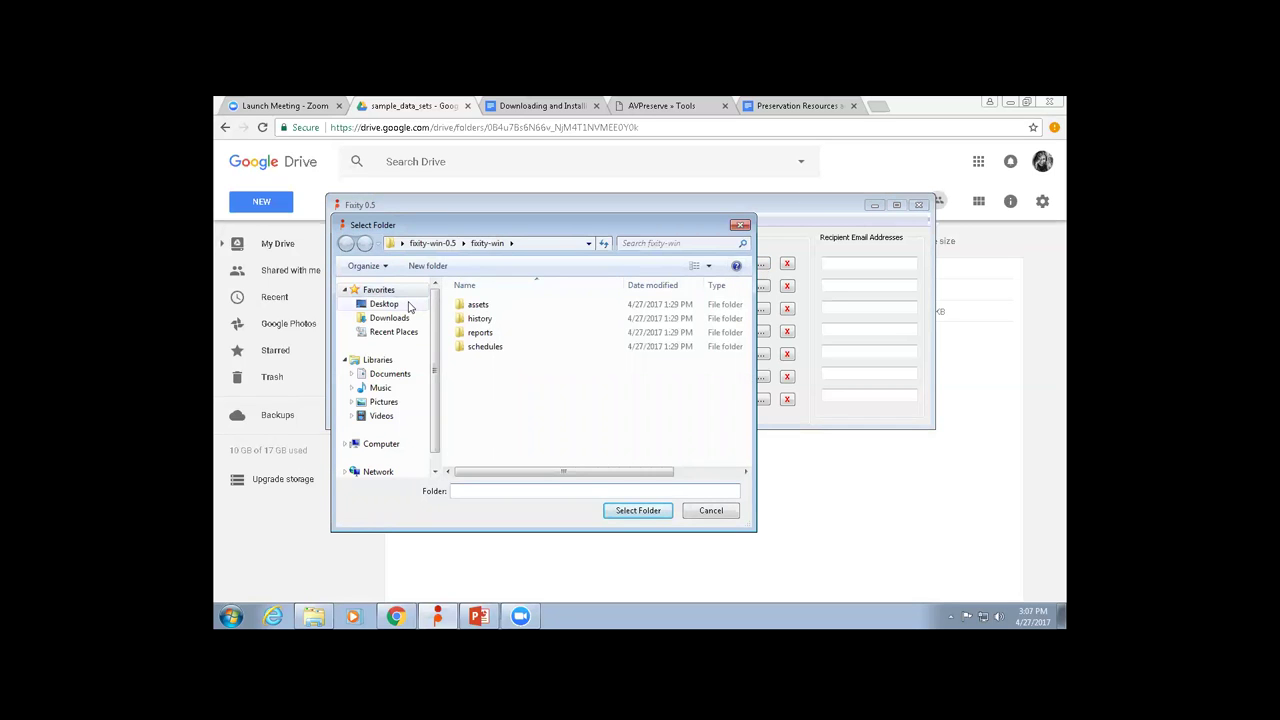
pyautogui.click(404, 306)
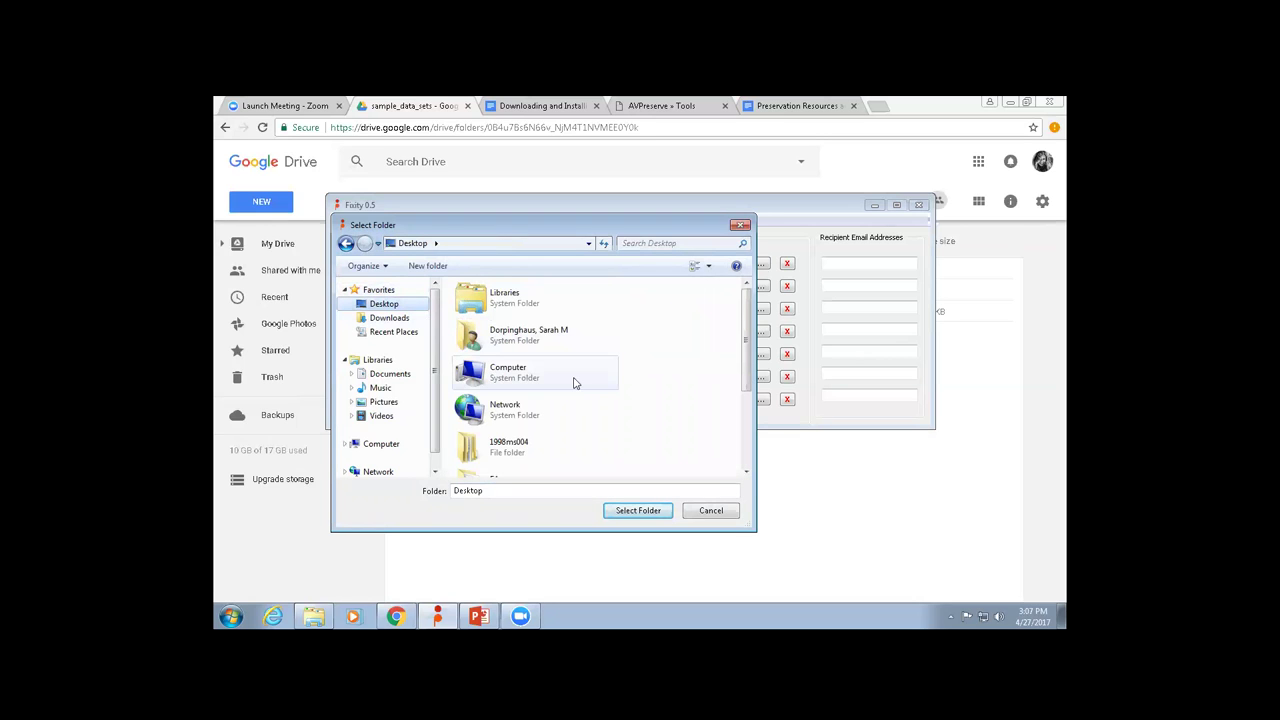
pyautogui.moveTo(746, 330); pyautogui.dragTo(738, 404)
pyautogui.click(516, 350)
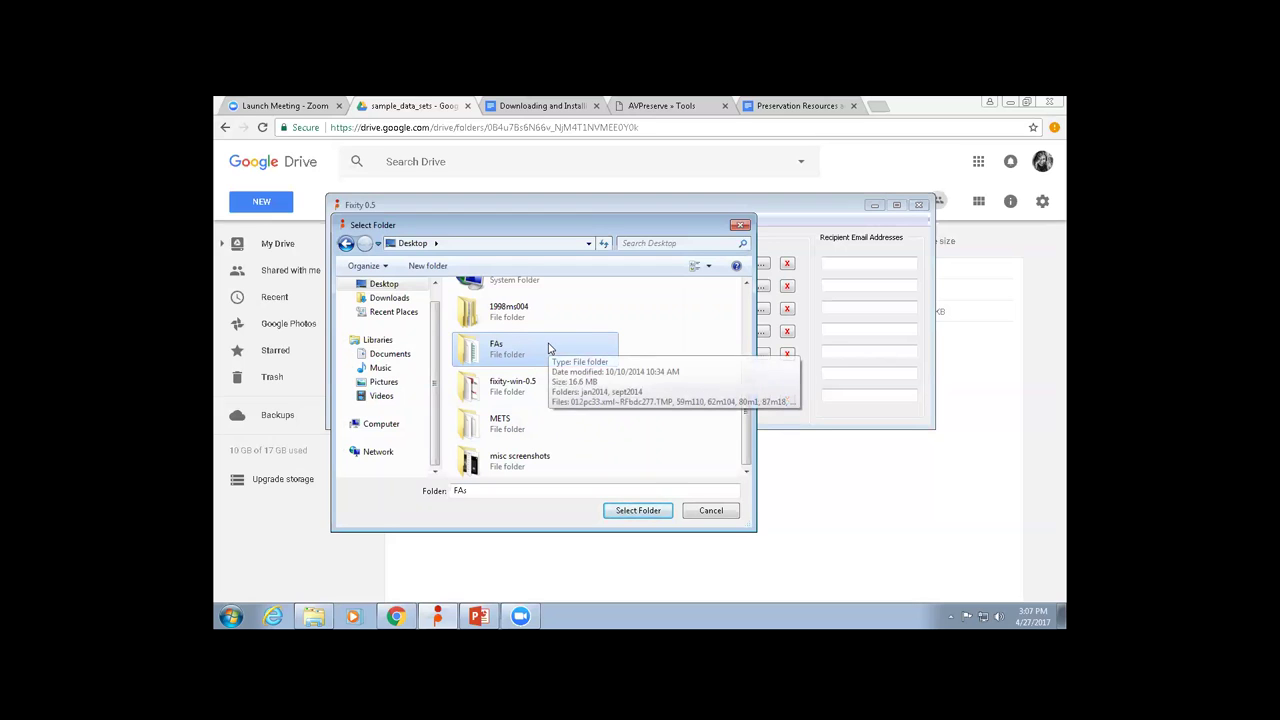
pyautogui.click(637, 515)
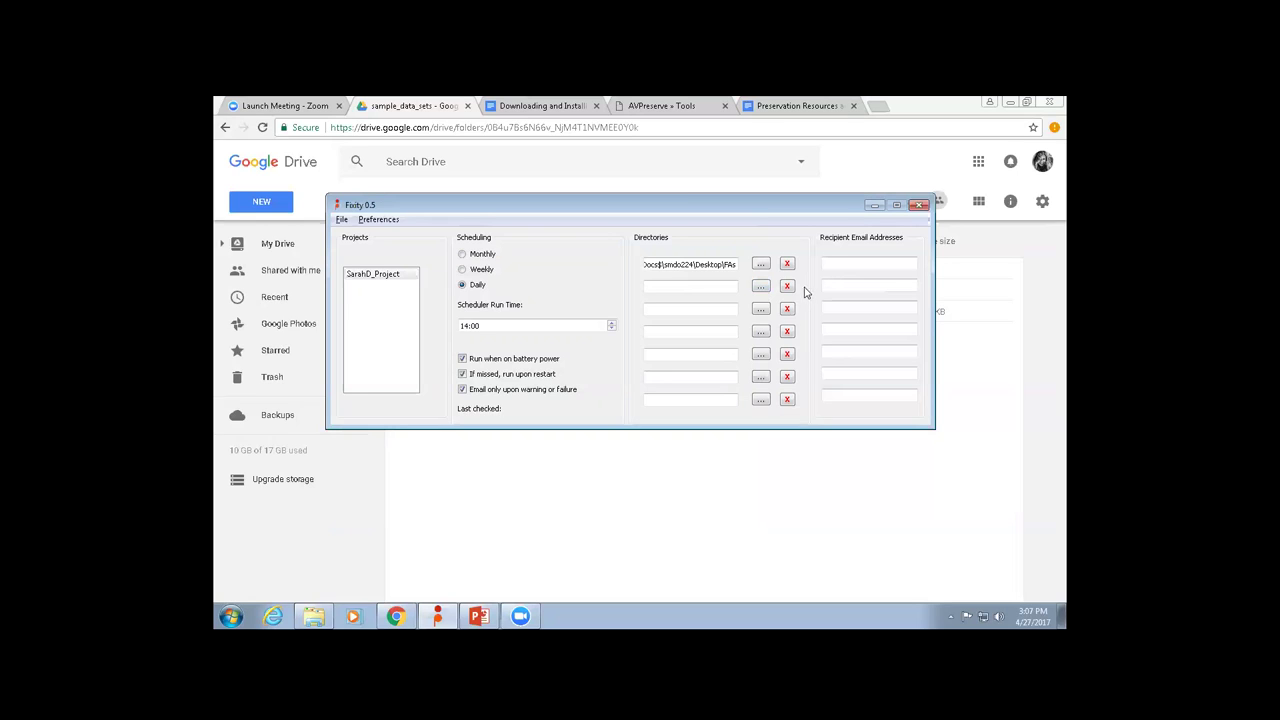
pyautogui.click(842, 268)
# Enter the recipient's e-mail address and save the project settings via File > Save Settings.
pyautogui.click(834, 263)
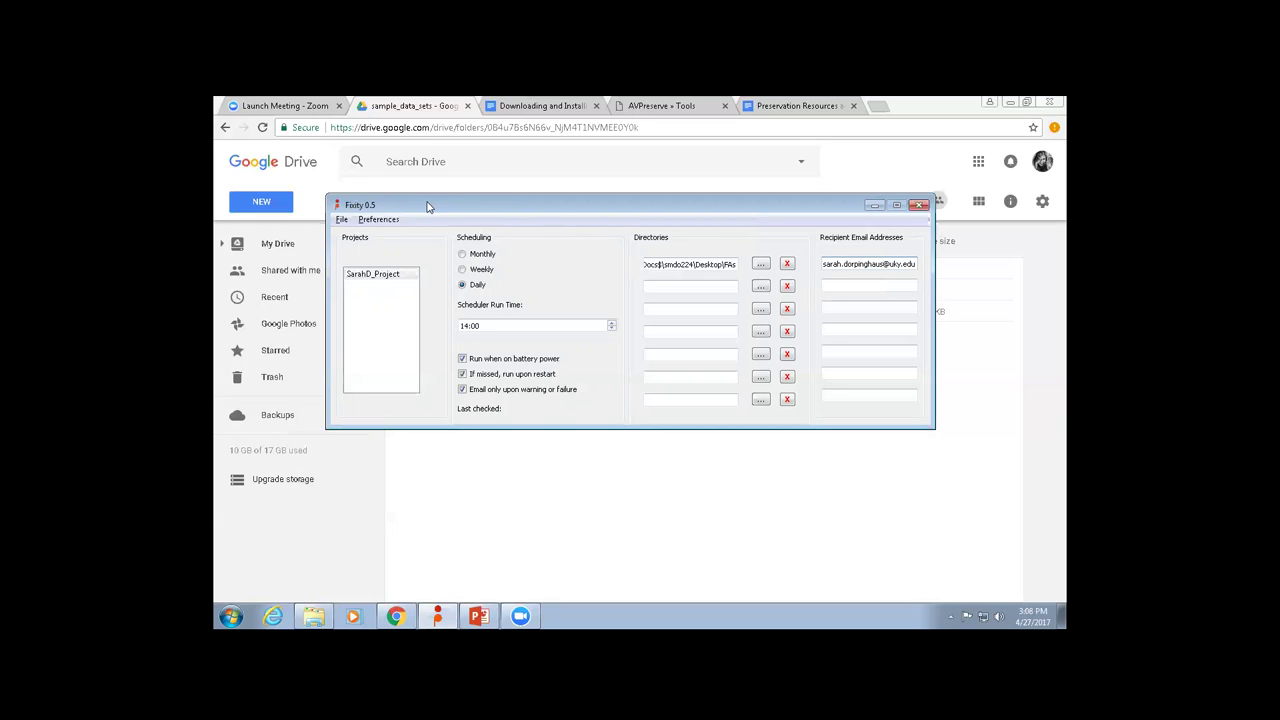
pyautogui.click(341, 219)
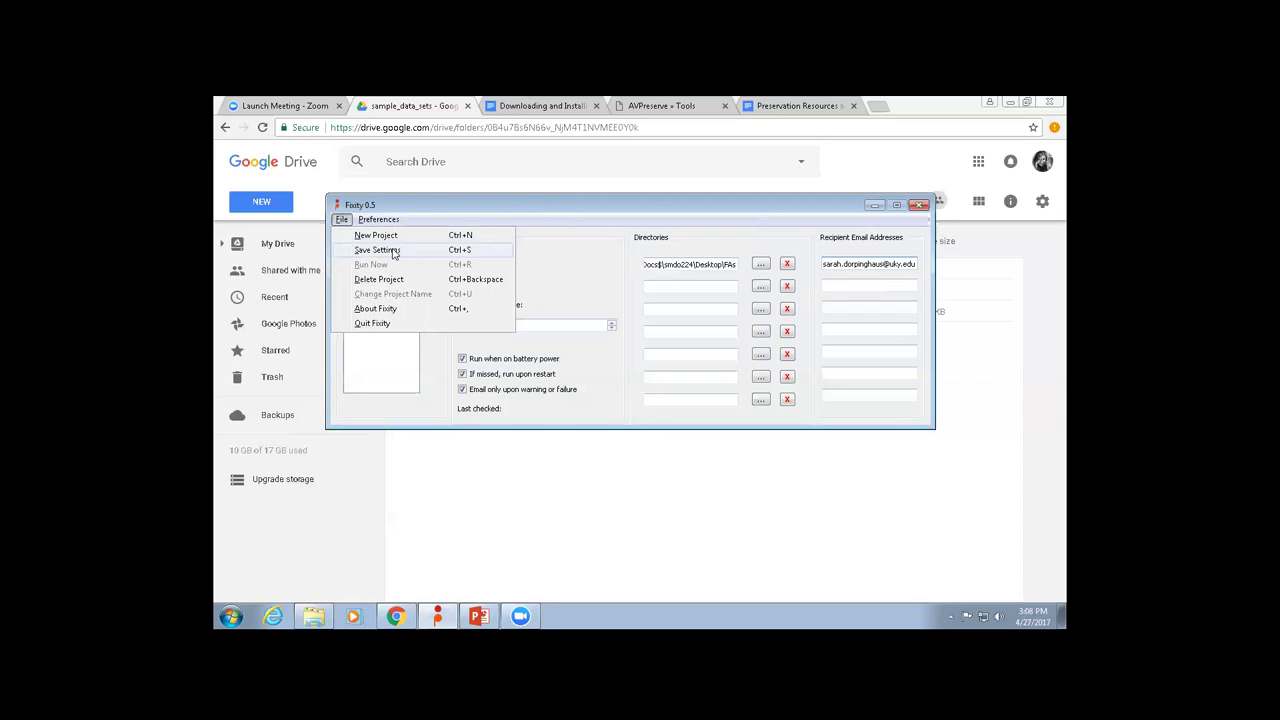
pyautogui.click(393, 252)
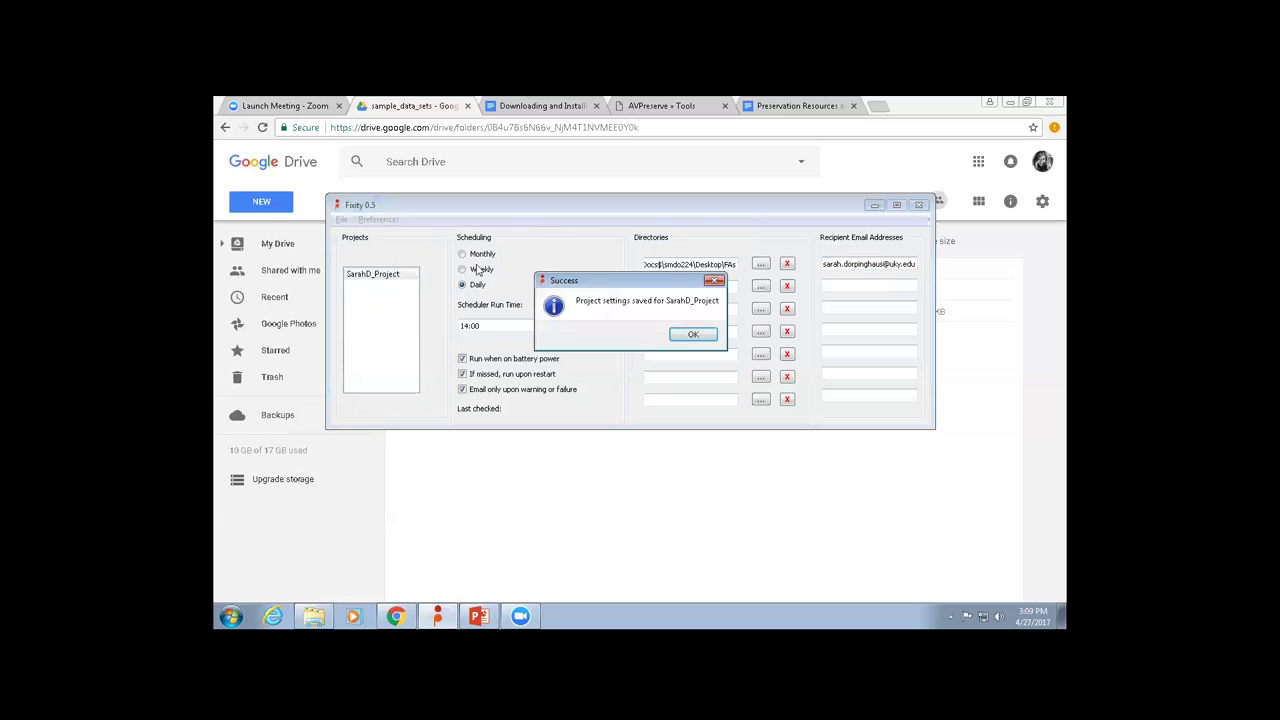
pyautogui.click(691, 338)
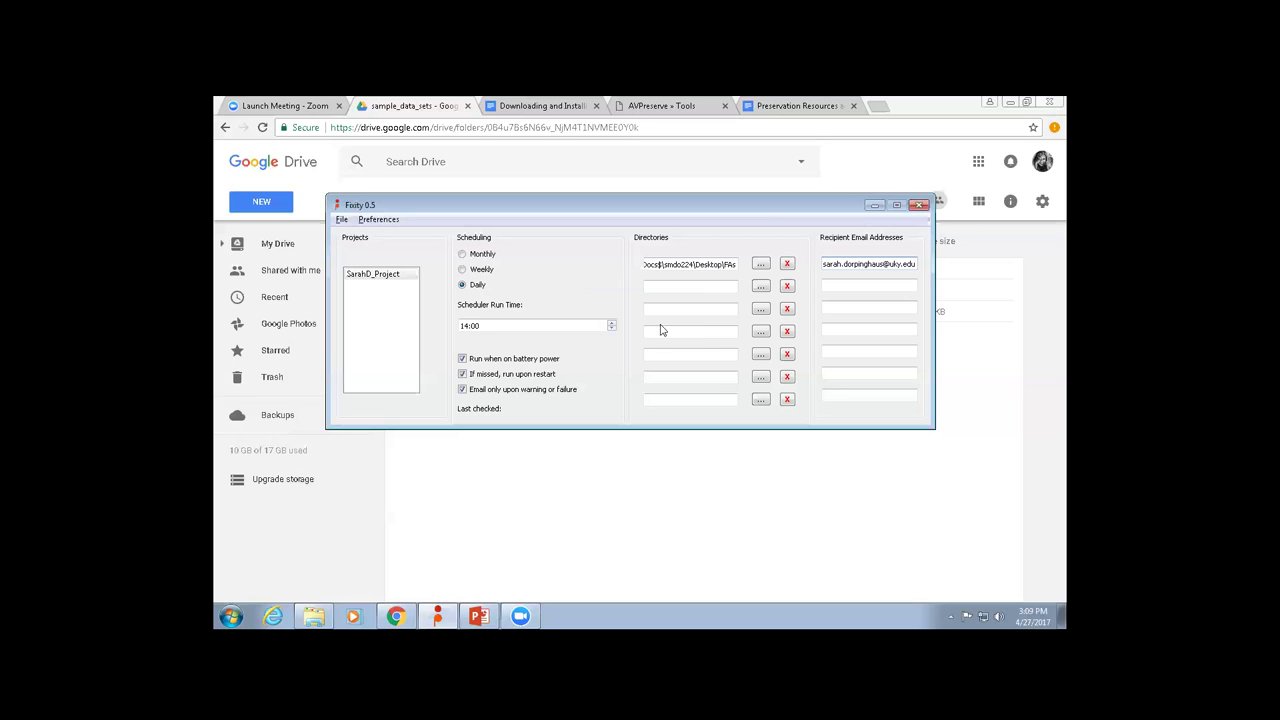
# Run a SarahD_Project scan immediately, acknowledging the settings-saved and scanning notices.
pyautogui.click(342, 220)
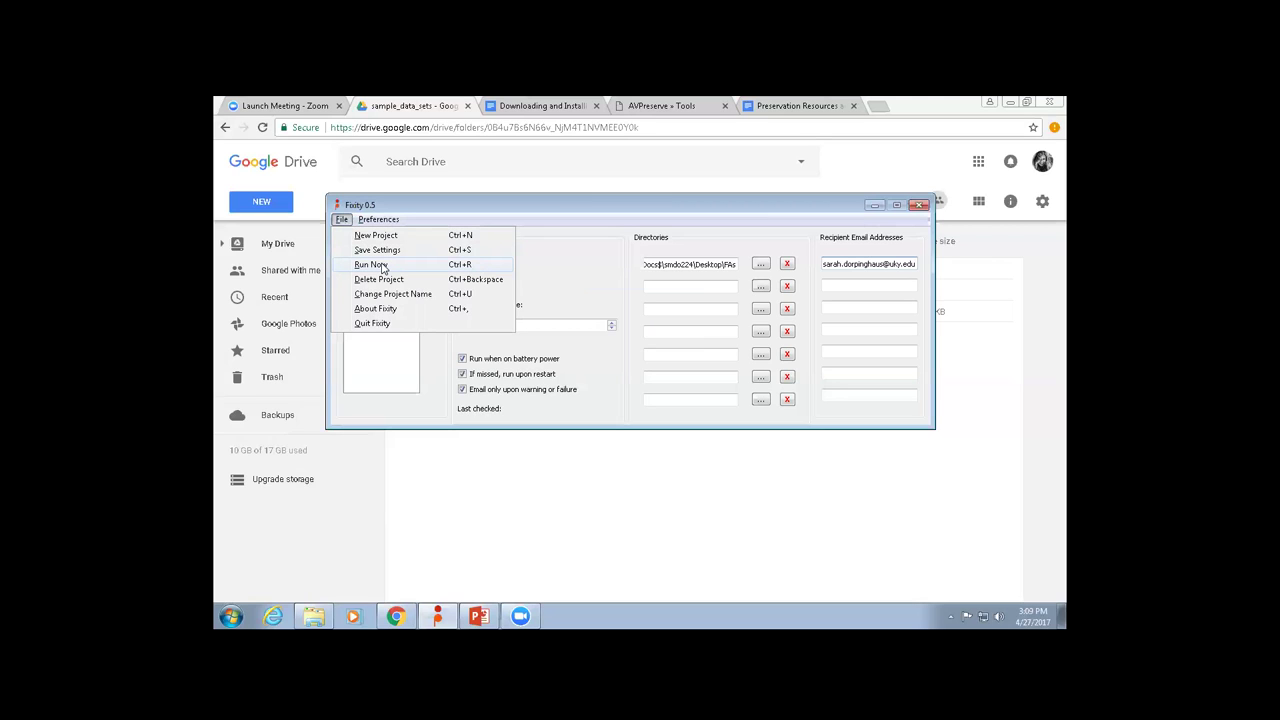
pyautogui.click(382, 265)
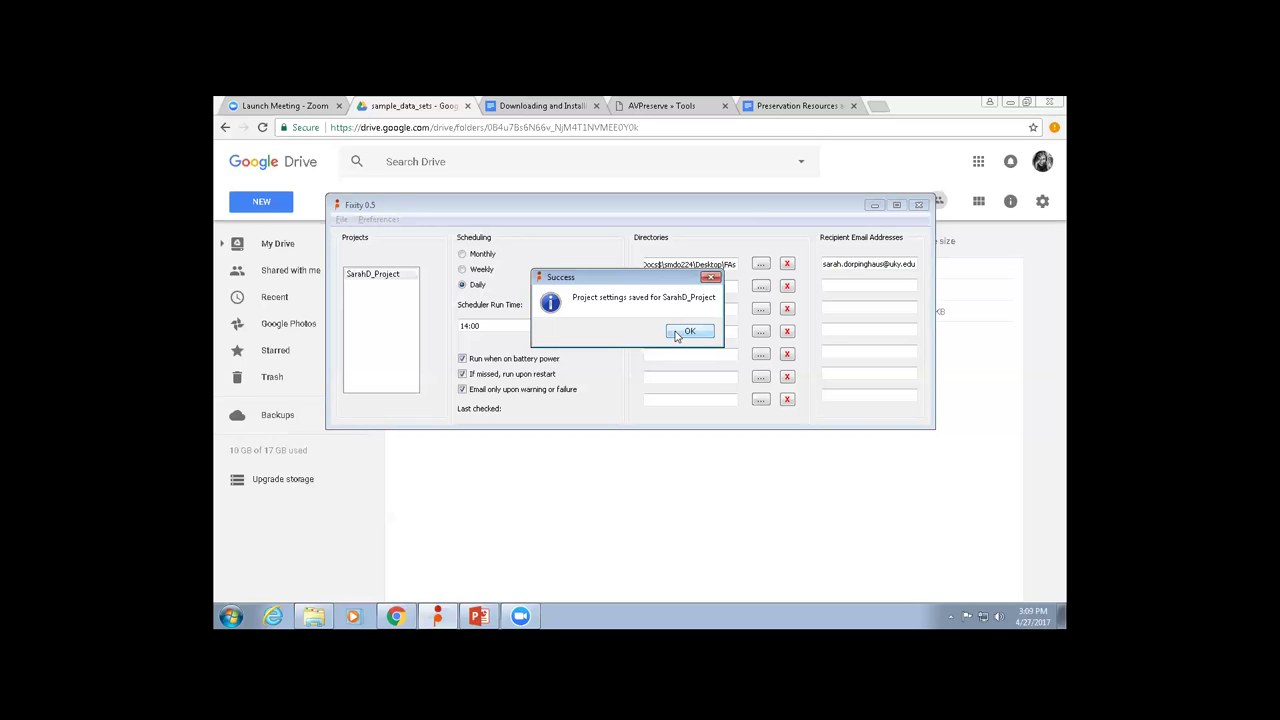
pyautogui.click(688, 332)
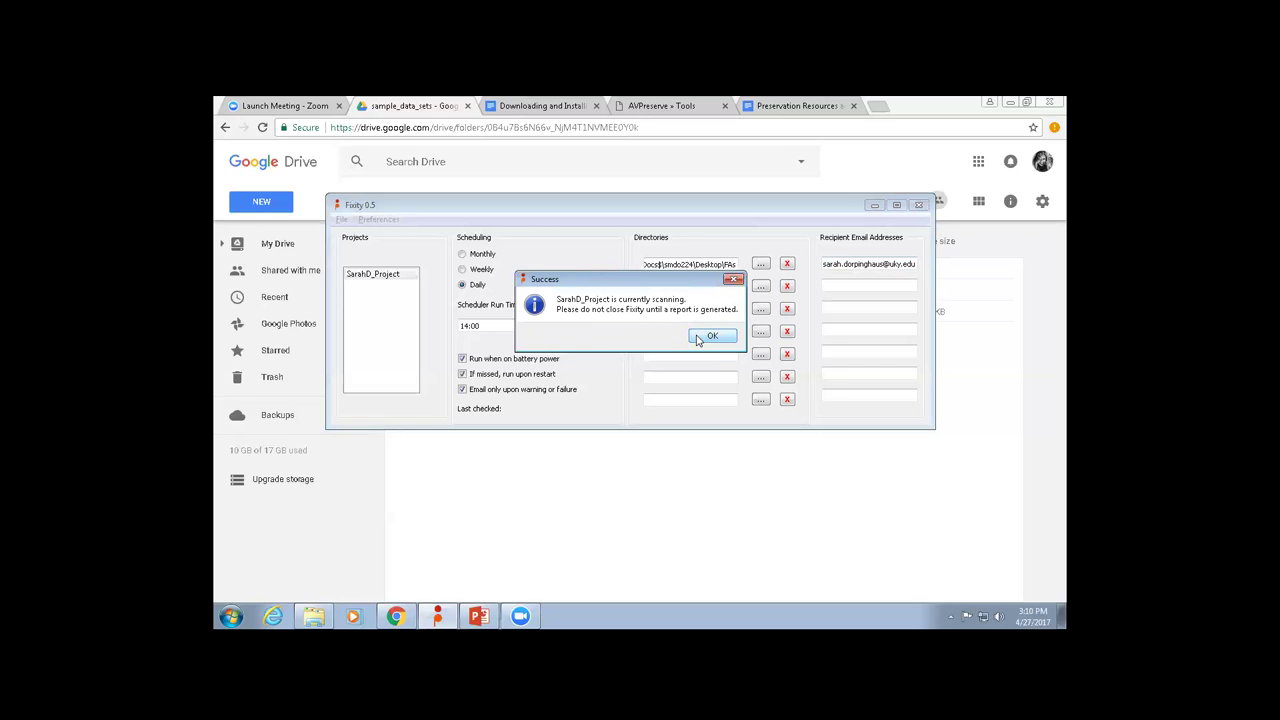
pyautogui.click(698, 337)
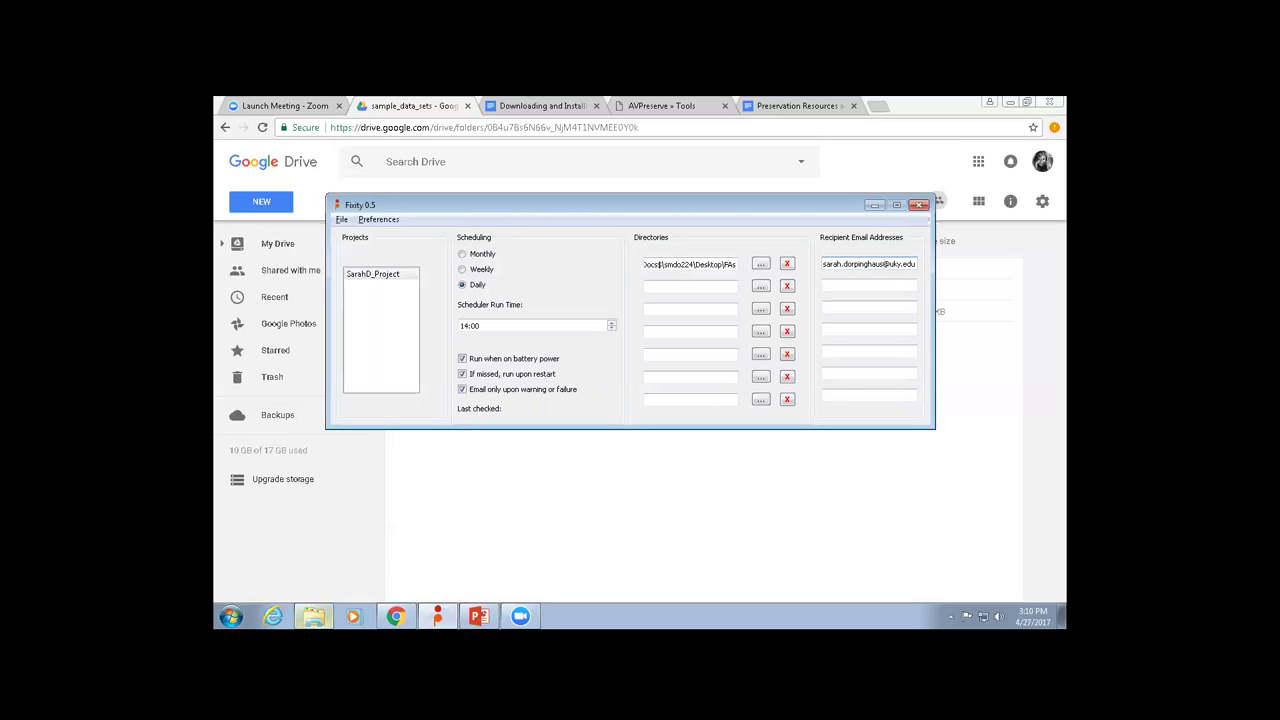
# In Explorer, go up to fixity-win-0.5 and open the fixity-win program folder.
pyautogui.moveTo(313, 616)
pyautogui.click(314, 585)
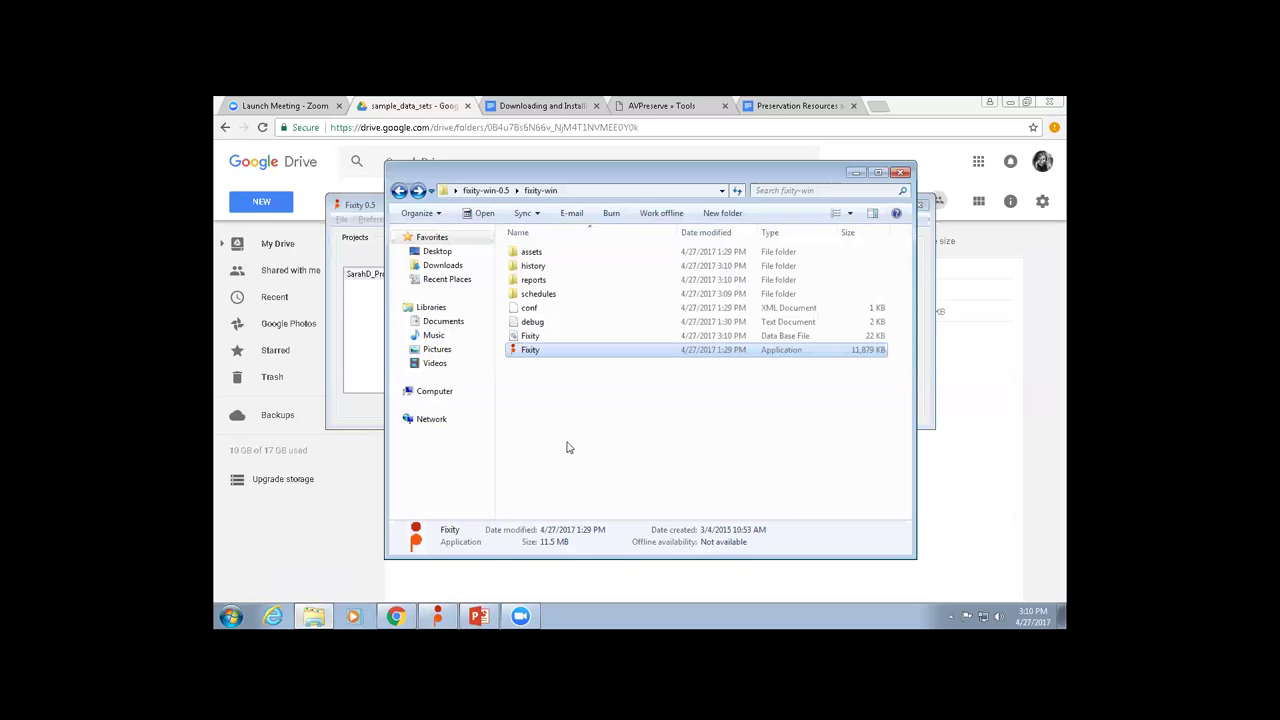
pyautogui.click(510, 191)
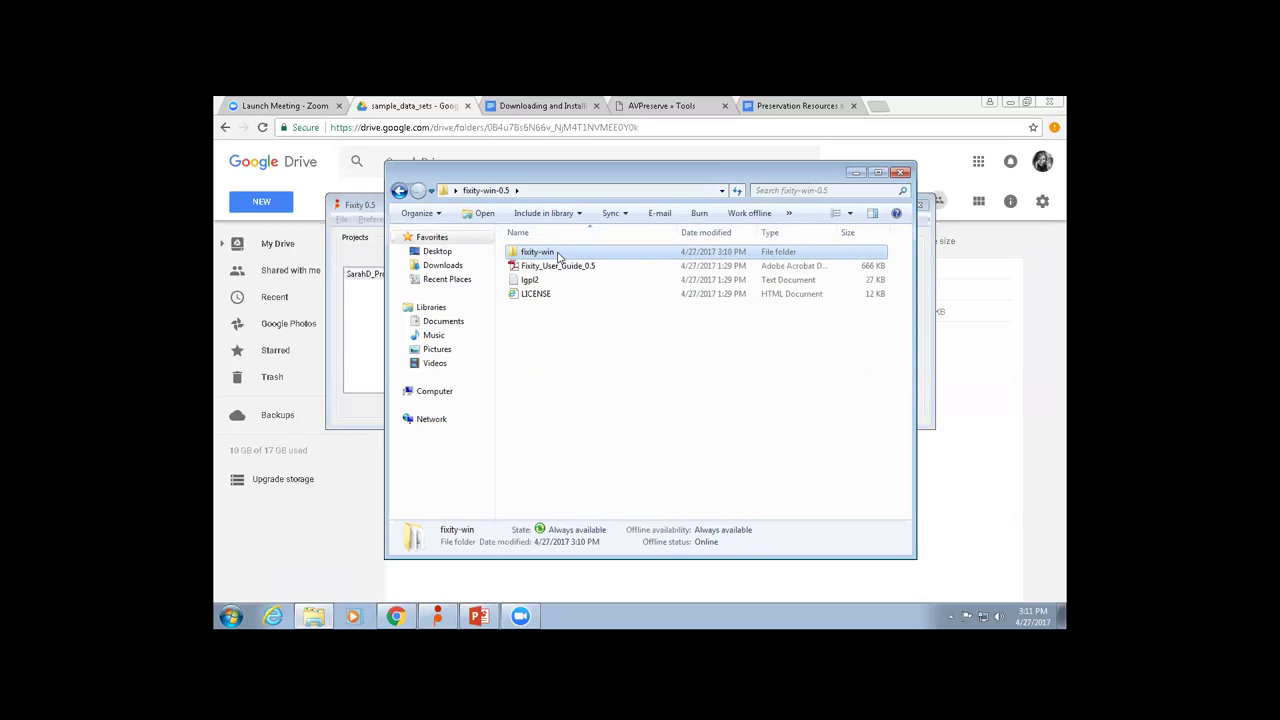
pyautogui.doubleClick(557, 255)
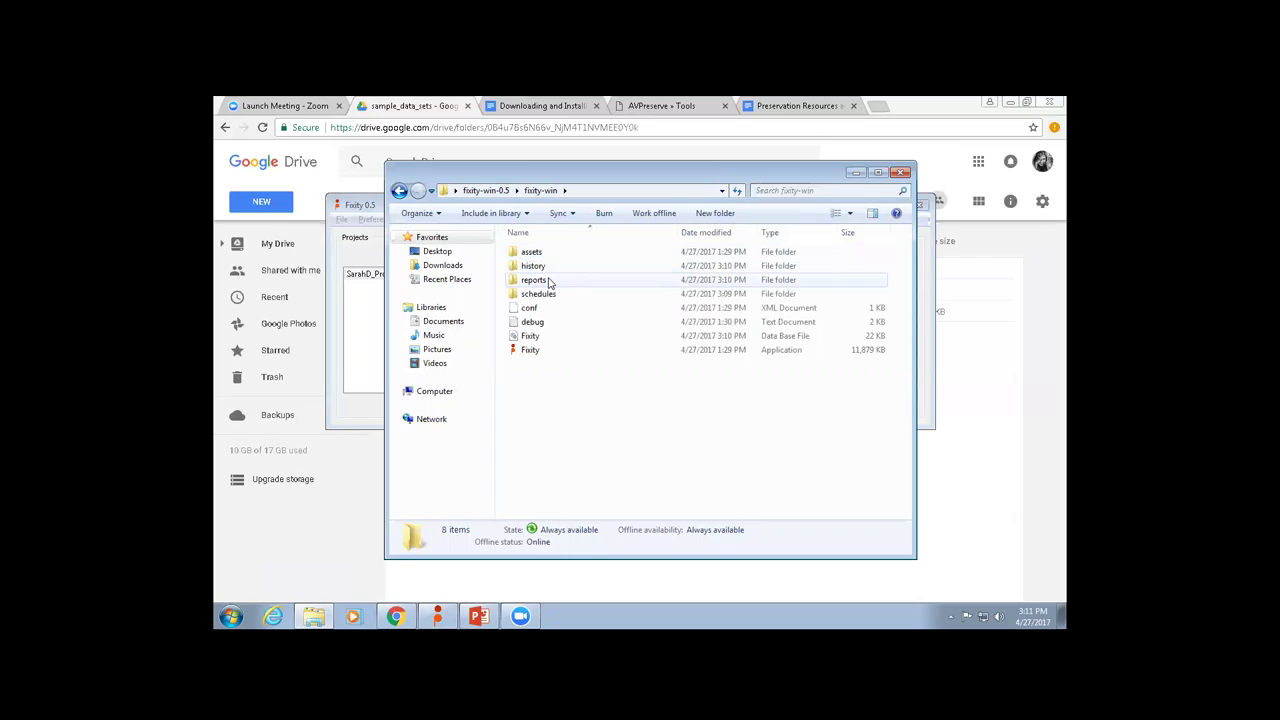
# Open the SarahD_Project report TSV from the reports folder in Notepad.
pyautogui.doubleClick(540, 280)
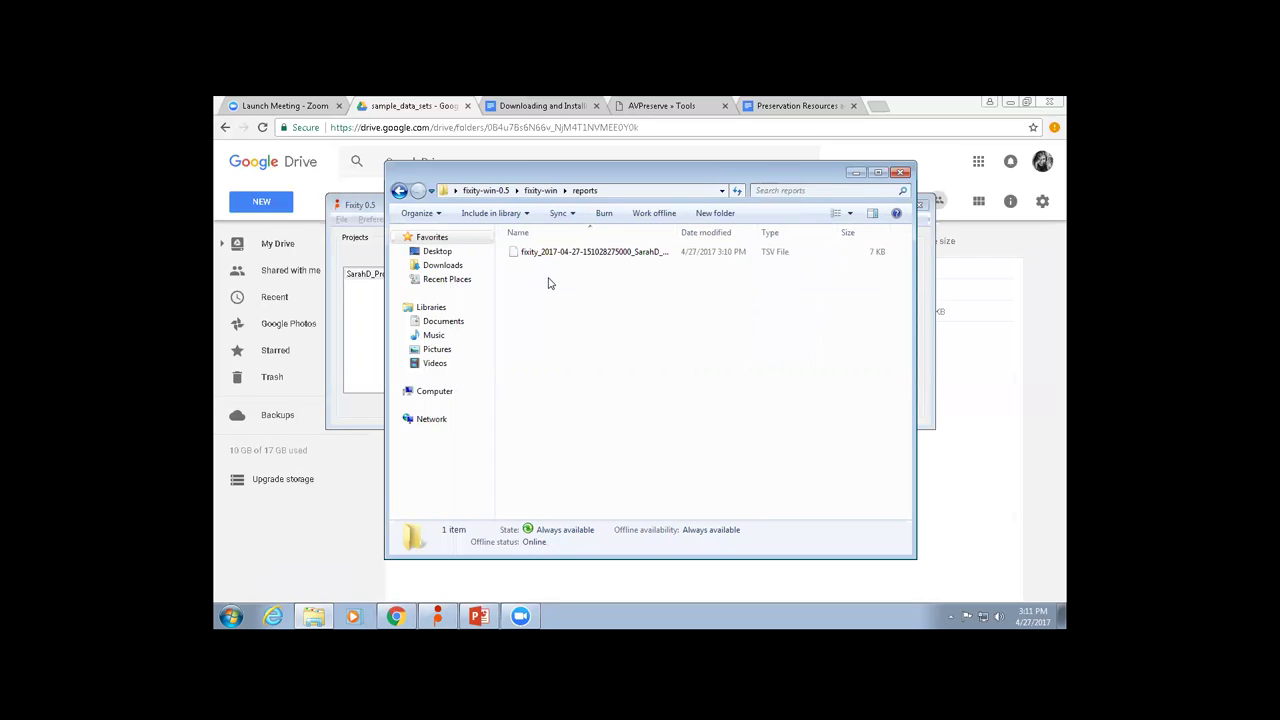
pyautogui.moveTo(679, 232); pyautogui.dragTo(738, 232)
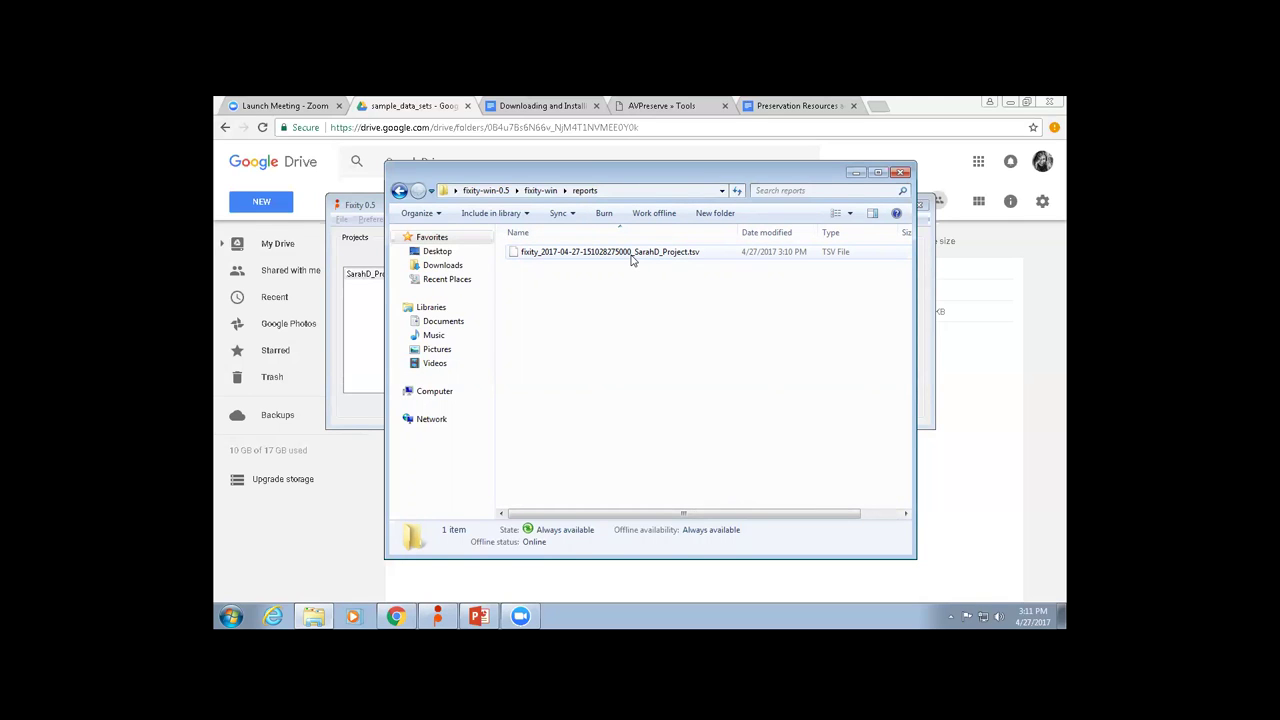
pyautogui.doubleClick(631, 254)
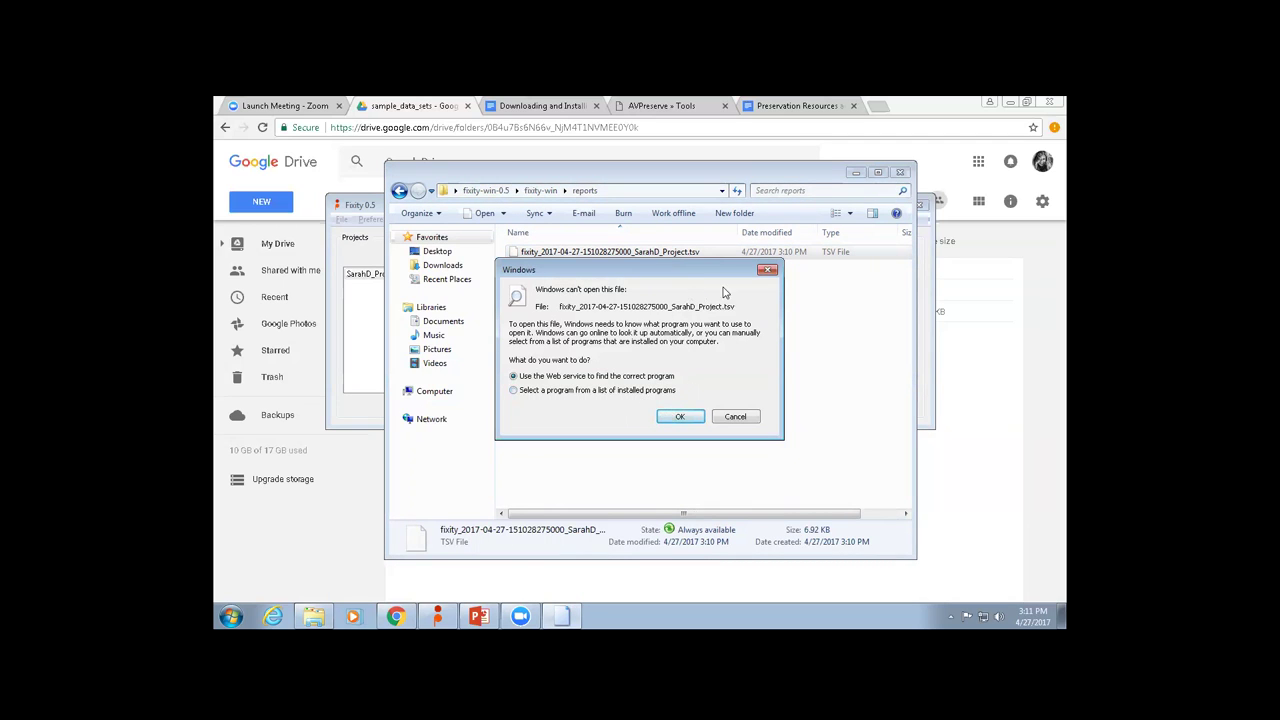
pyautogui.moveTo(697, 276); pyautogui.dragTo(689, 295)
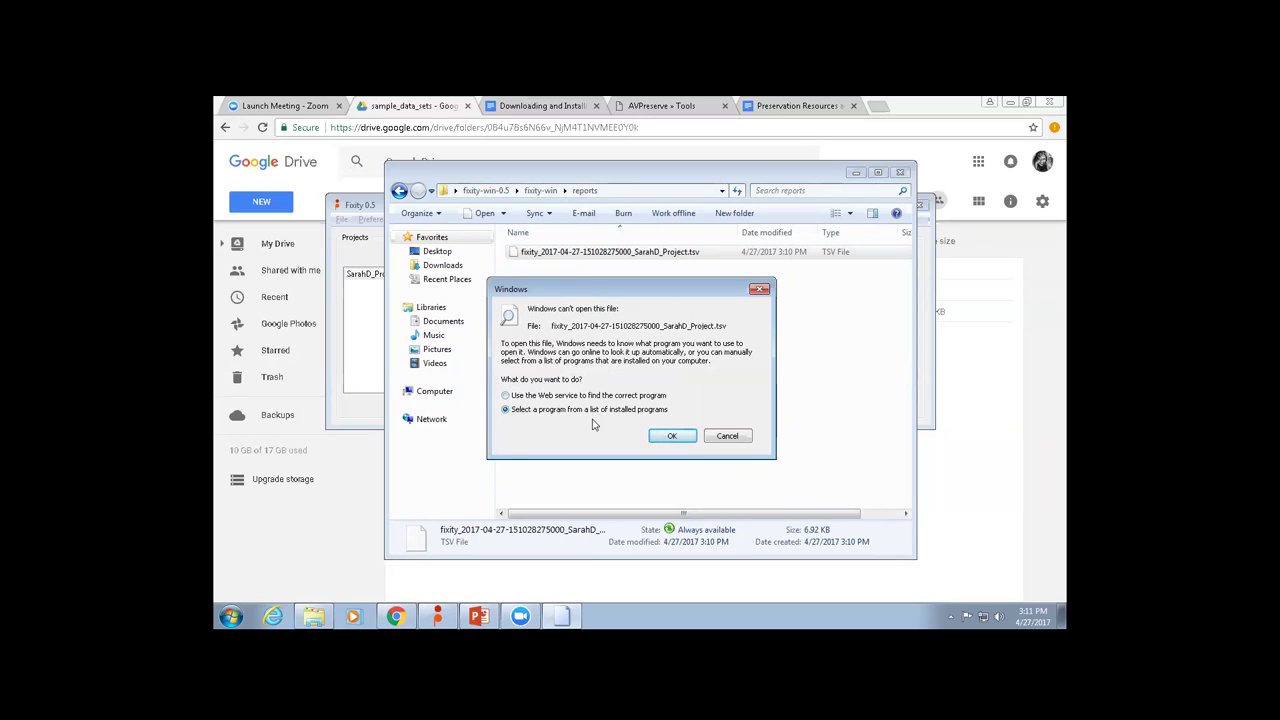
pyautogui.click(674, 437)
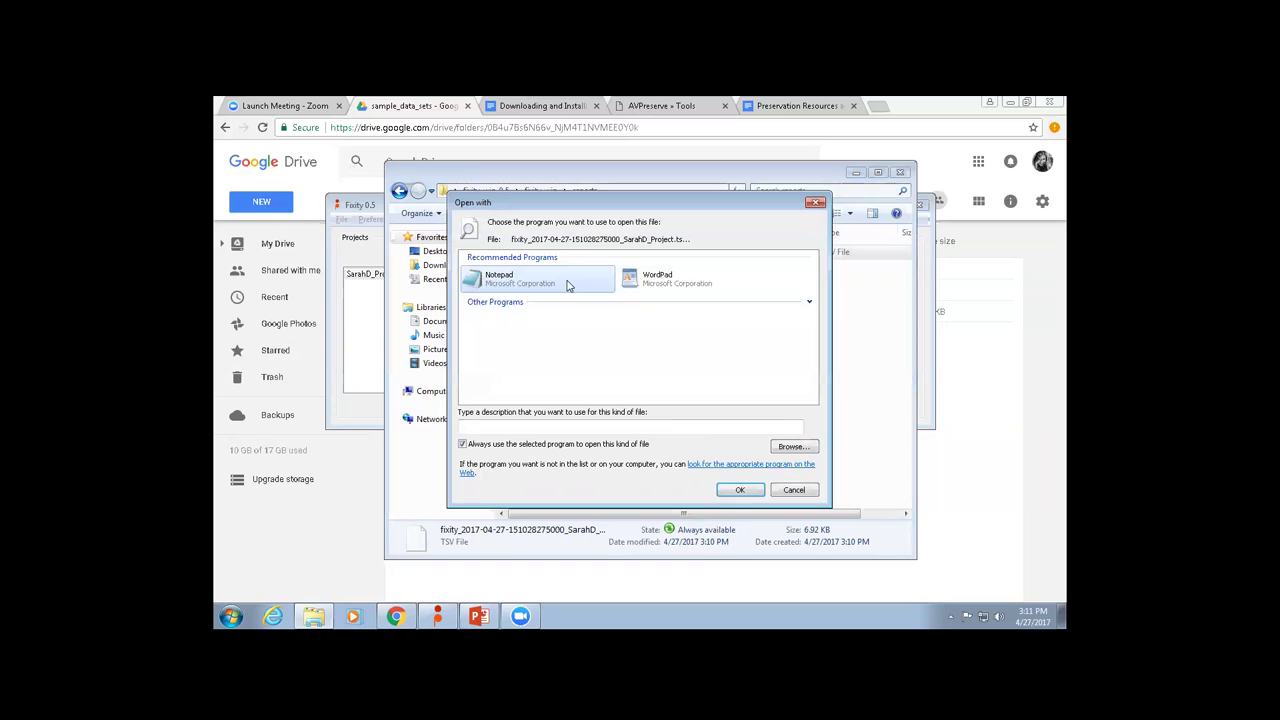
pyautogui.click(537, 283)
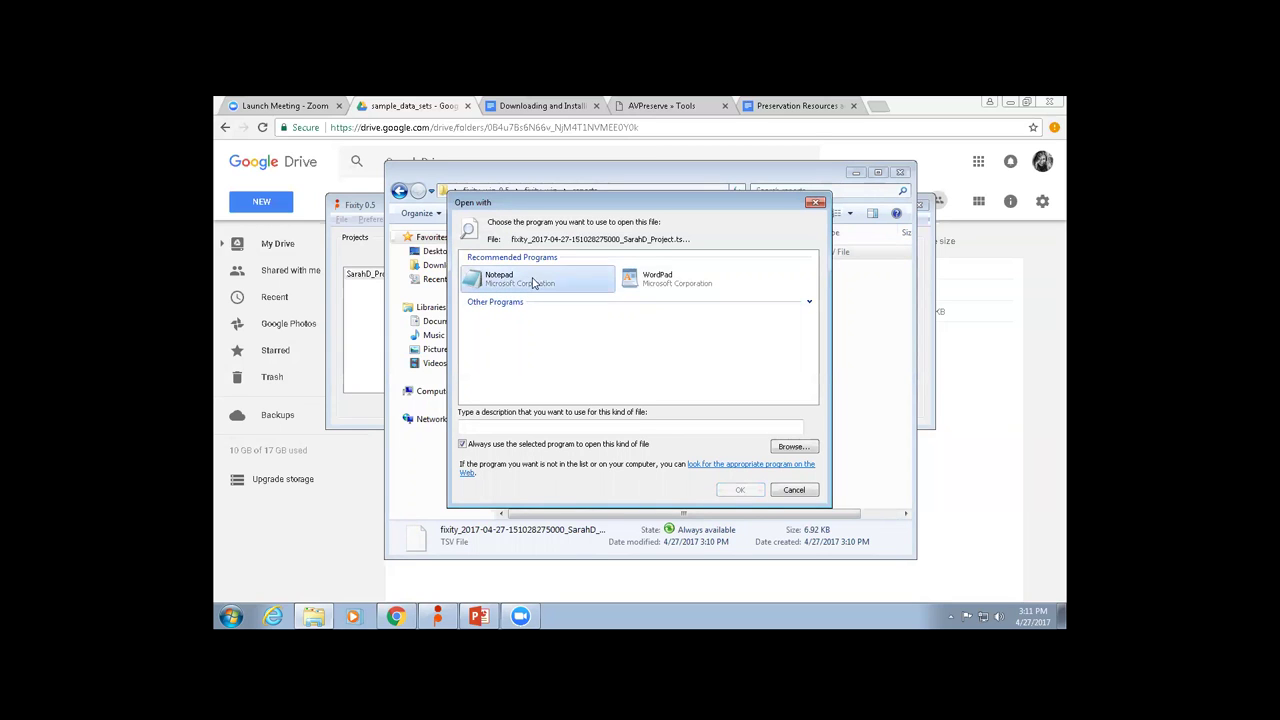
pyautogui.click(740, 490)
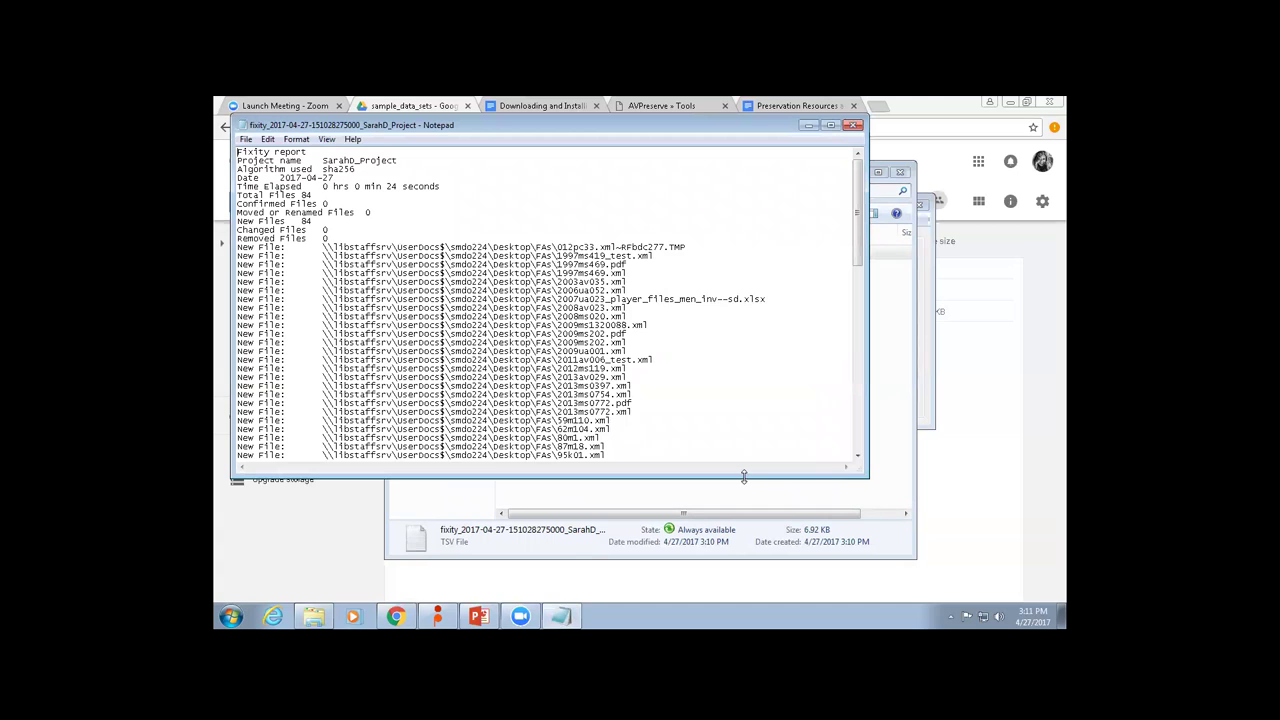
# Enlarge Notepad and point out the sha256 algorithm, elapsed scan time and 84-file total.
pyautogui.moveTo(743, 477); pyautogui.dragTo(743, 572)
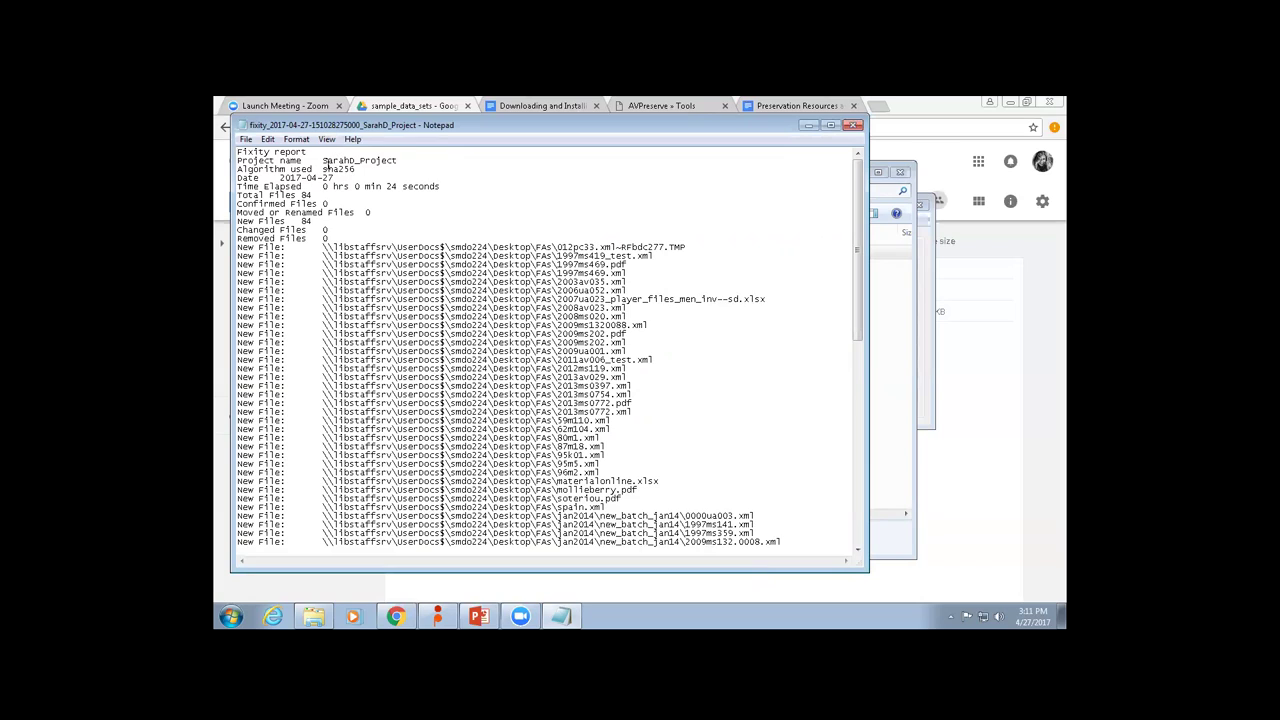
pyautogui.moveTo(323, 169); pyautogui.dragTo(357, 172)
pyautogui.click(397, 187)
pyautogui.moveTo(322, 169); pyautogui.dragTo(360, 170)
pyautogui.moveTo(312, 187); pyautogui.dragTo(450, 186)
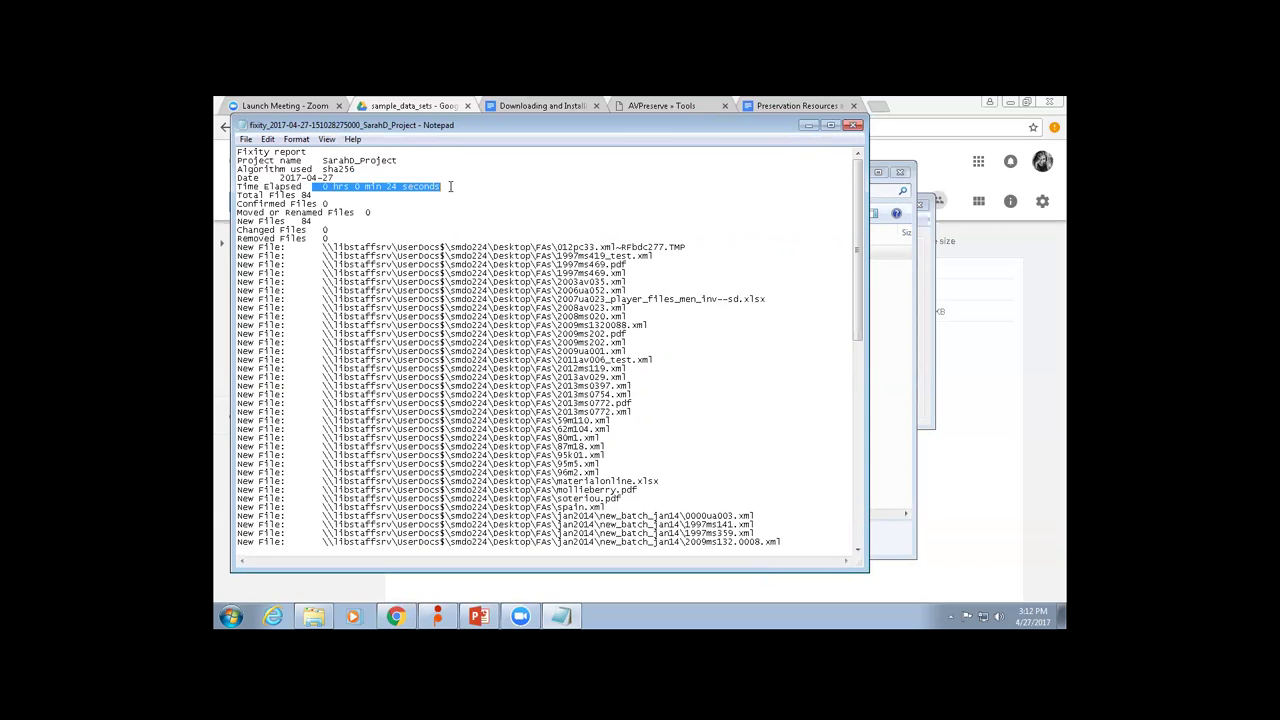
pyautogui.moveTo(318, 195); pyautogui.dragTo(301, 195)
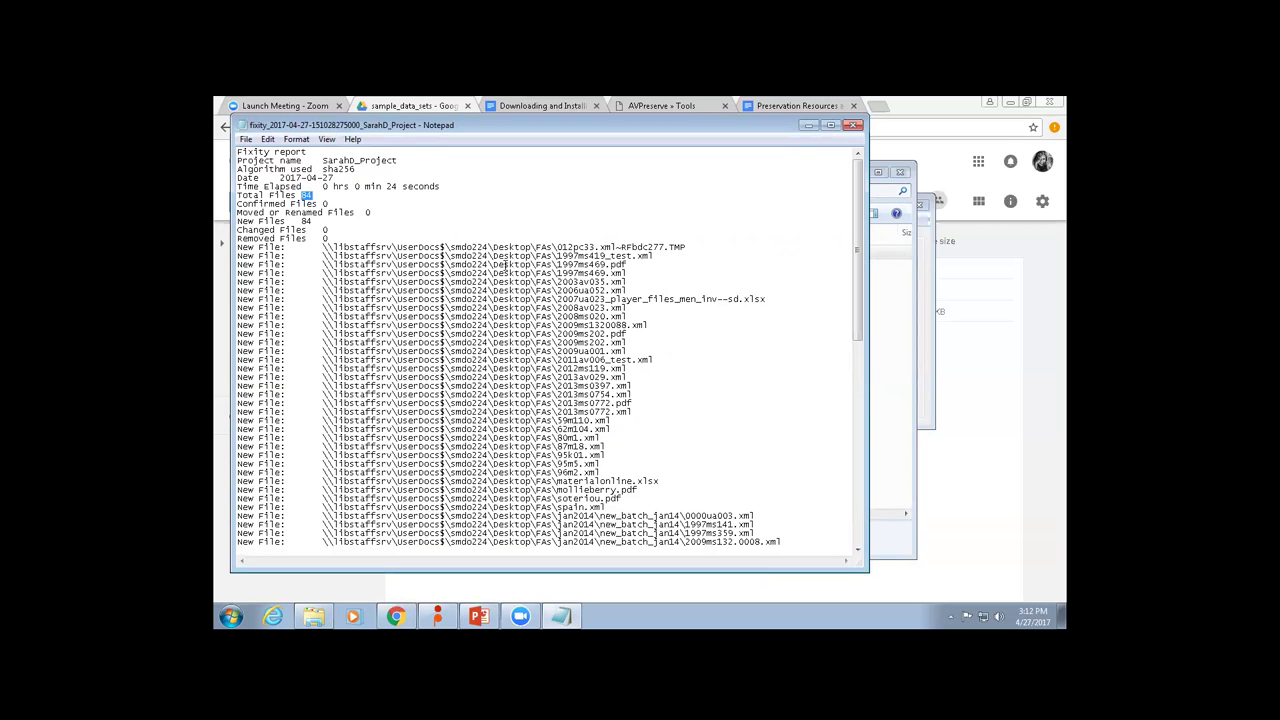
# Scroll through the New File entries such as the jan2014 paths, then close the report.
pyautogui.scroll(-15, 614, 289)
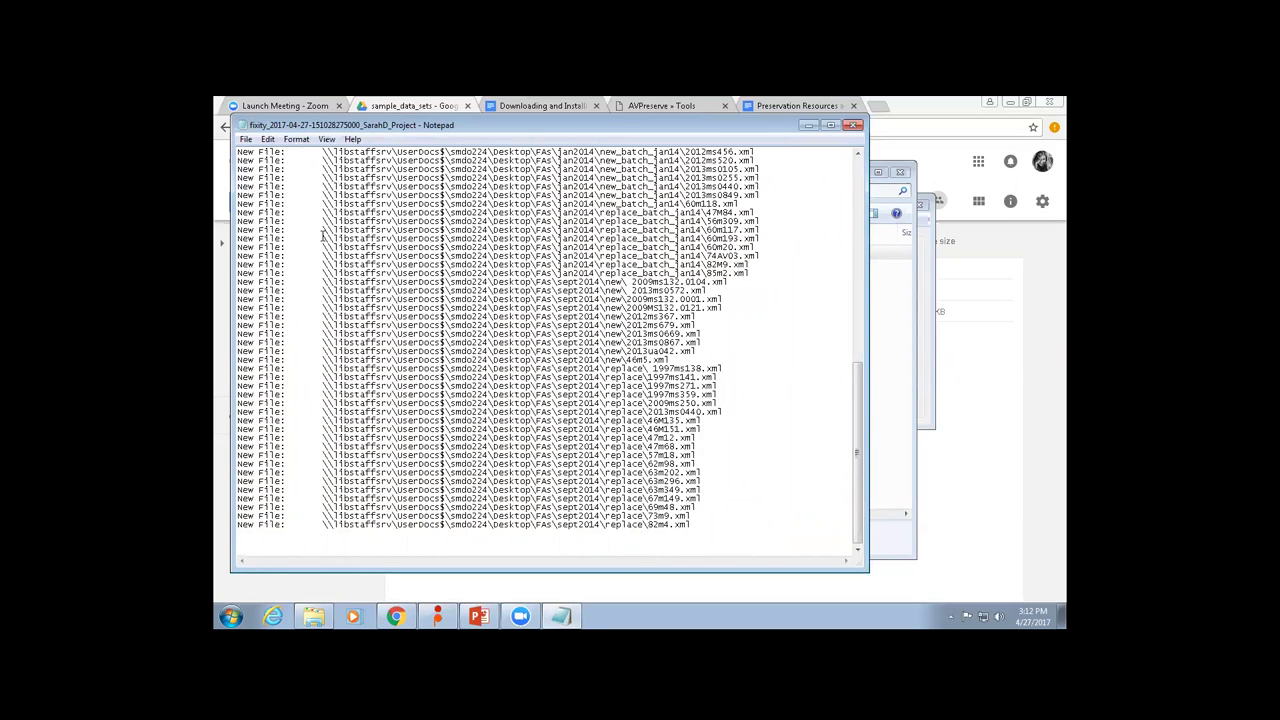
pyautogui.moveTo(322, 231); pyautogui.dragTo(706, 219)
pyautogui.click(732, 222)
pyautogui.scroll(15, 569, 356)
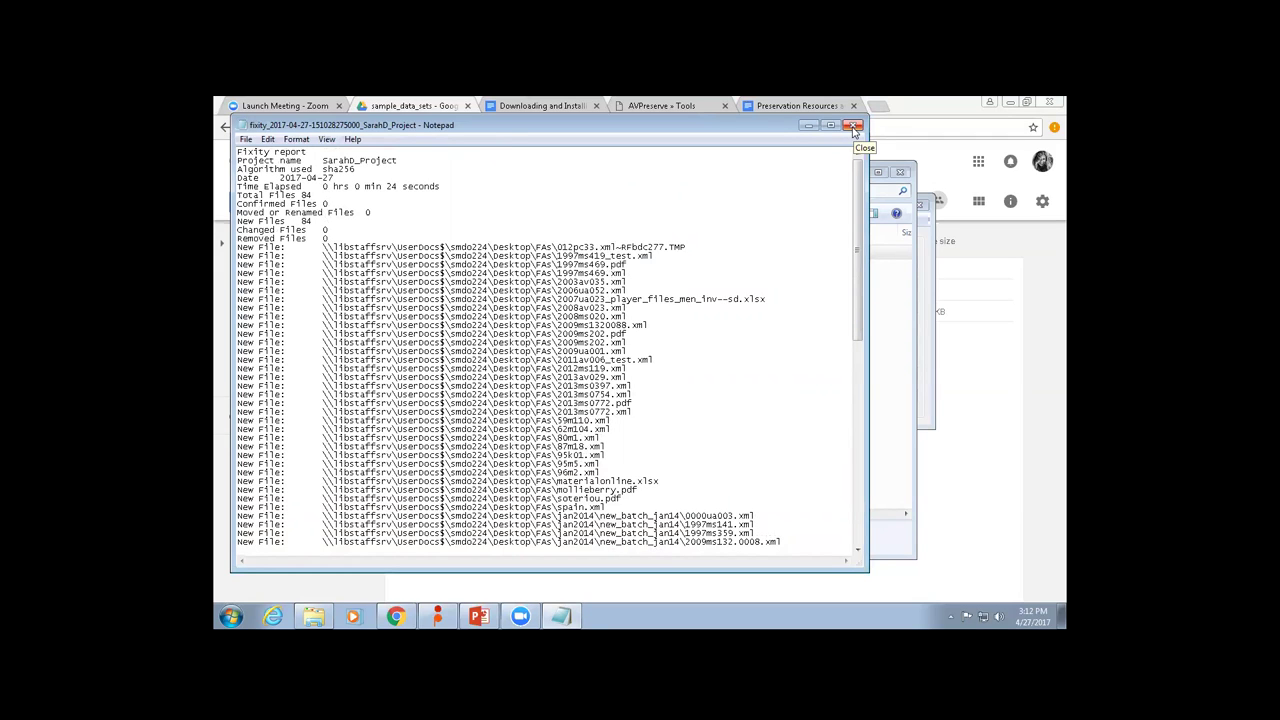
pyautogui.click(853, 127)
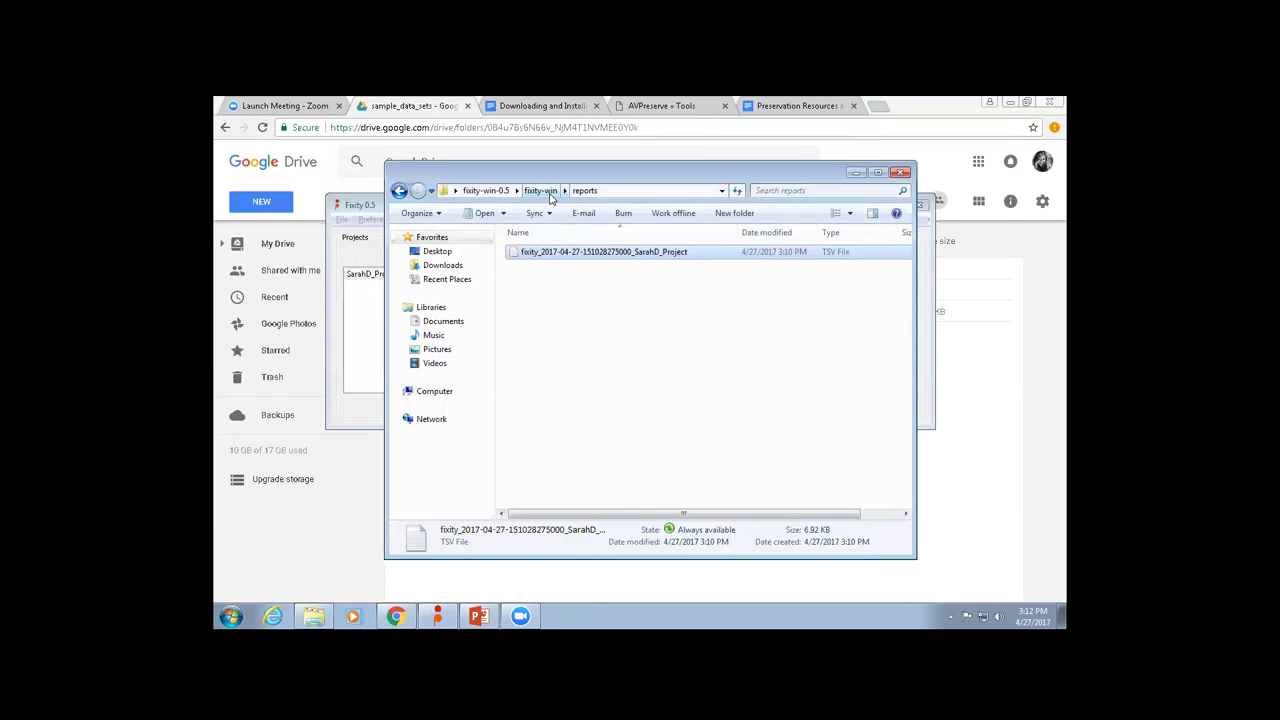
# Open the SarahD_Project report TSV from the fixity-win history folder in Notepad.
pyautogui.click(546, 193)
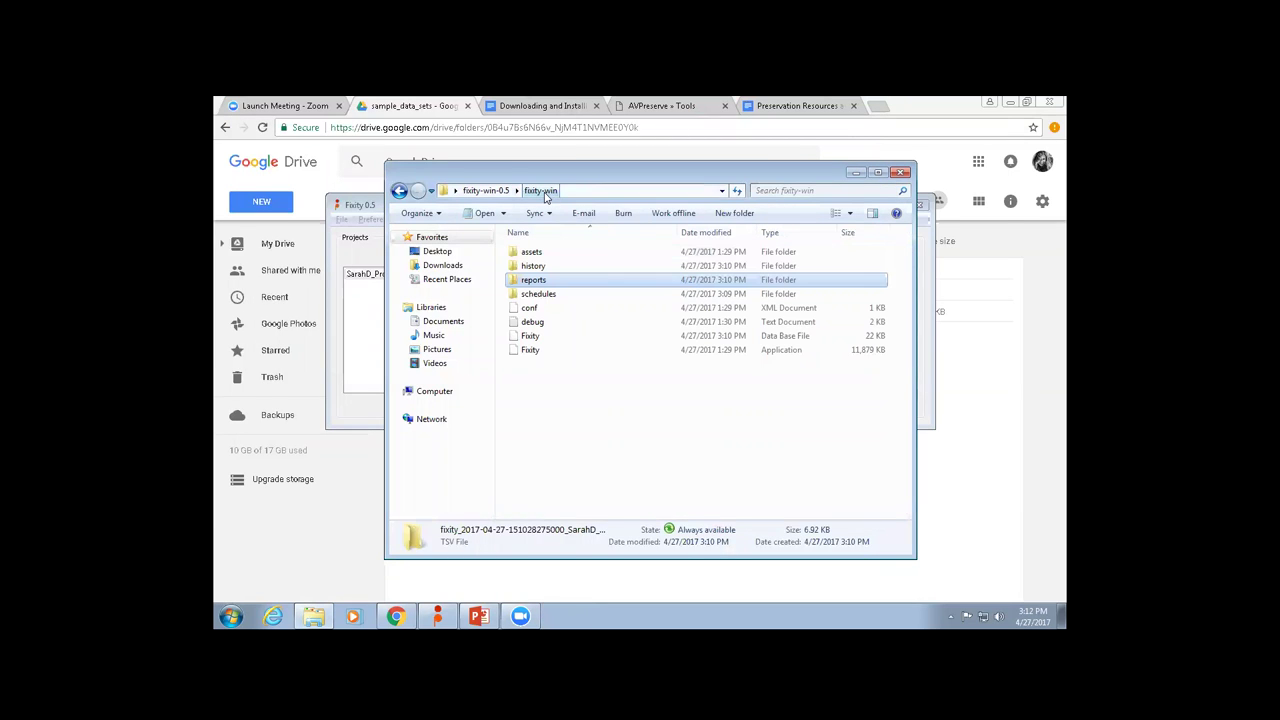
pyautogui.click(548, 268)
pyautogui.click(545, 272)
pyautogui.click(558, 323)
pyautogui.click(535, 270)
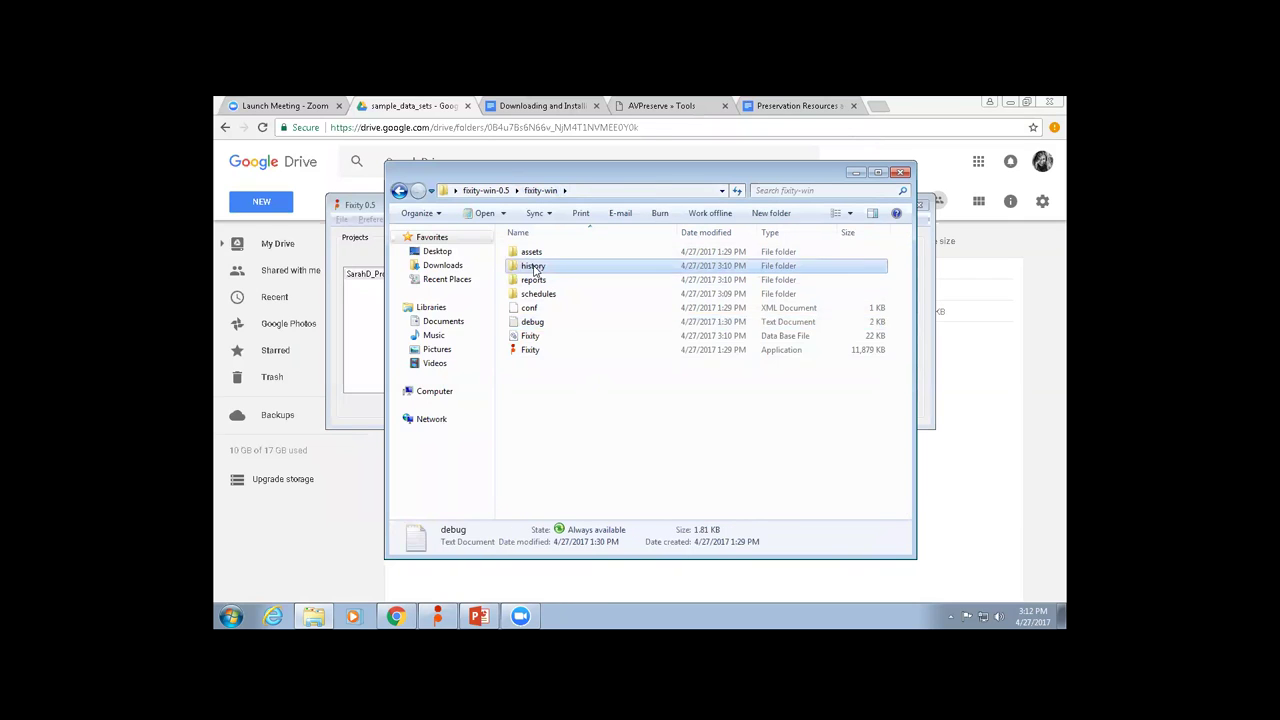
pyautogui.doubleClick(535, 270)
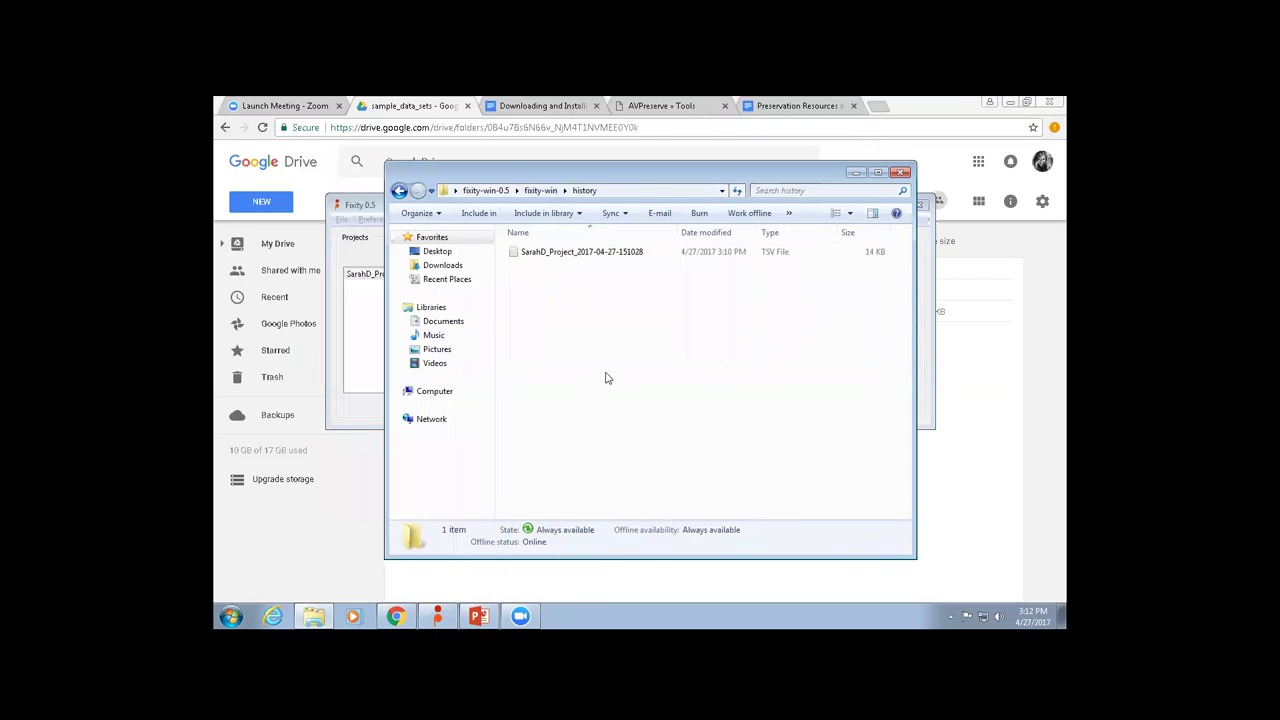
pyautogui.doubleClick(557, 251)
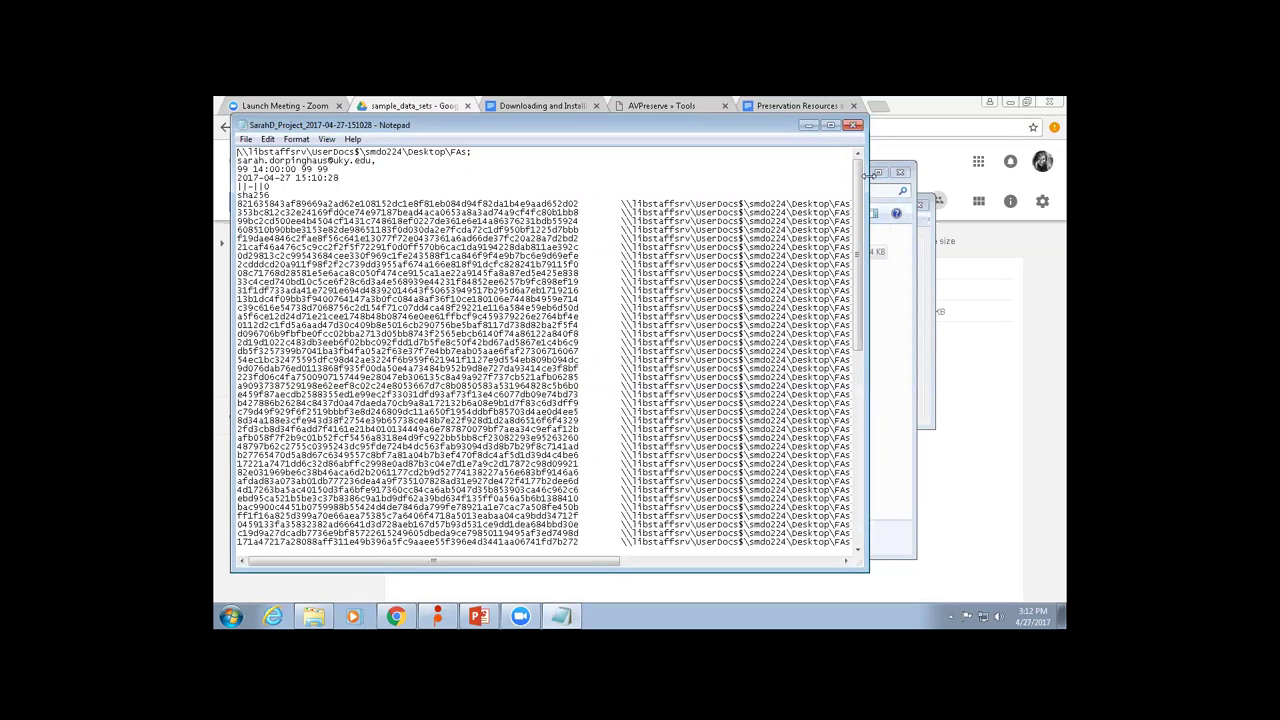
# Widen the report, inspect its sha256 checksums and file paths, then close Notepad.
pyautogui.moveTo(869, 176); pyautogui.dragTo(1057, 176)
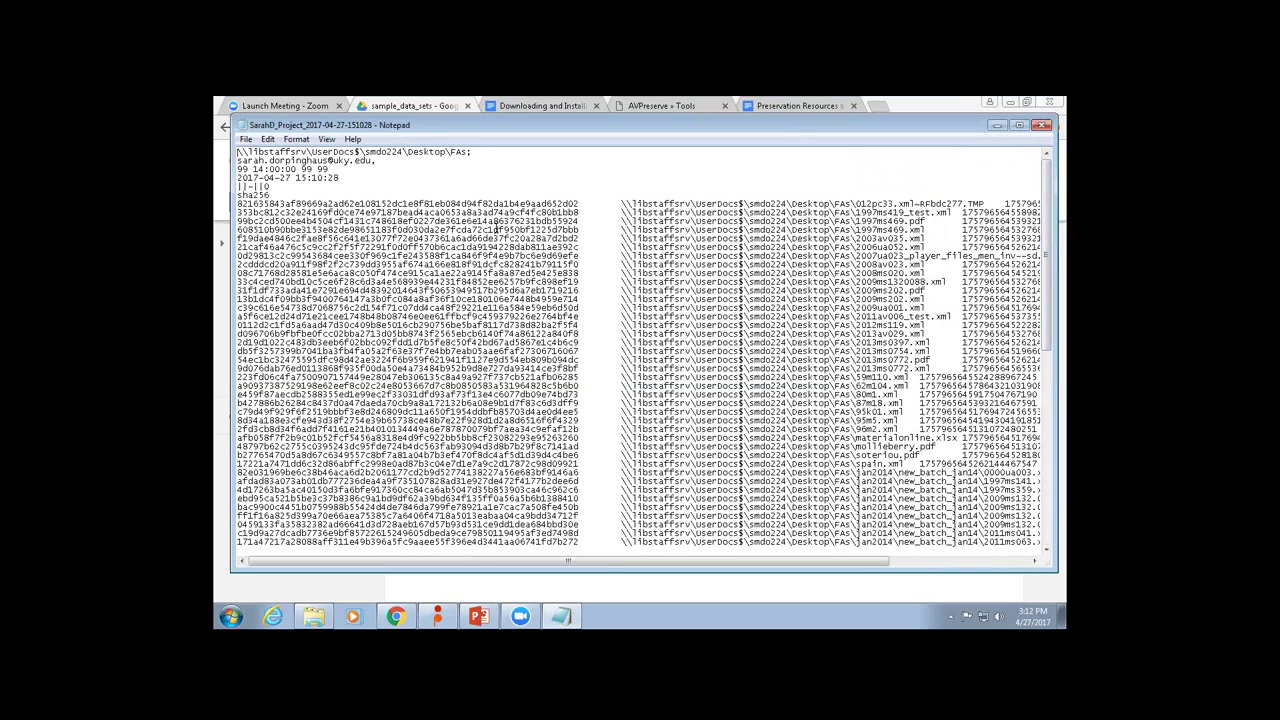
pyautogui.moveTo(621, 204); pyautogui.dragTo(815, 214)
pyautogui.click(929, 214)
pyautogui.moveTo(582, 212)
pyautogui.mouseDown()
pyautogui.moveTo(244, 204)
pyautogui.moveTo(352, 222)
pyautogui.moveTo(572, 213)
pyautogui.mouseUp()
pyautogui.click(249, 213)
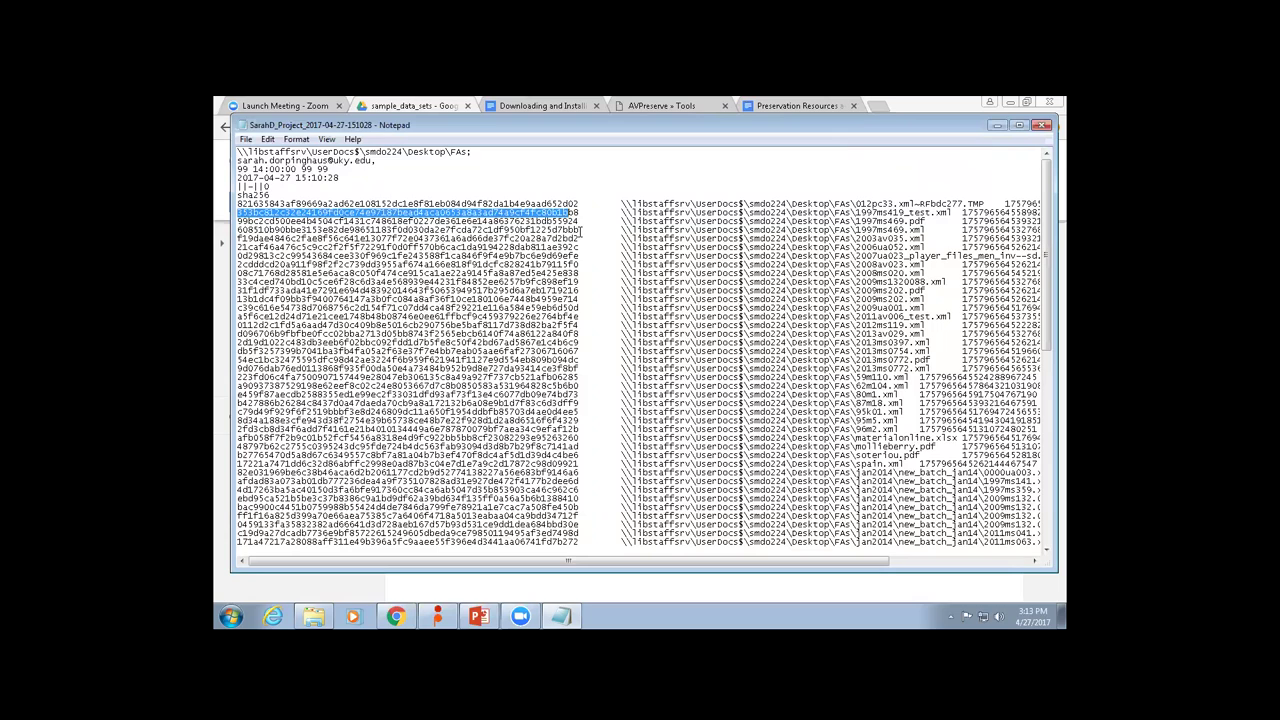
pyautogui.click(1042, 125)
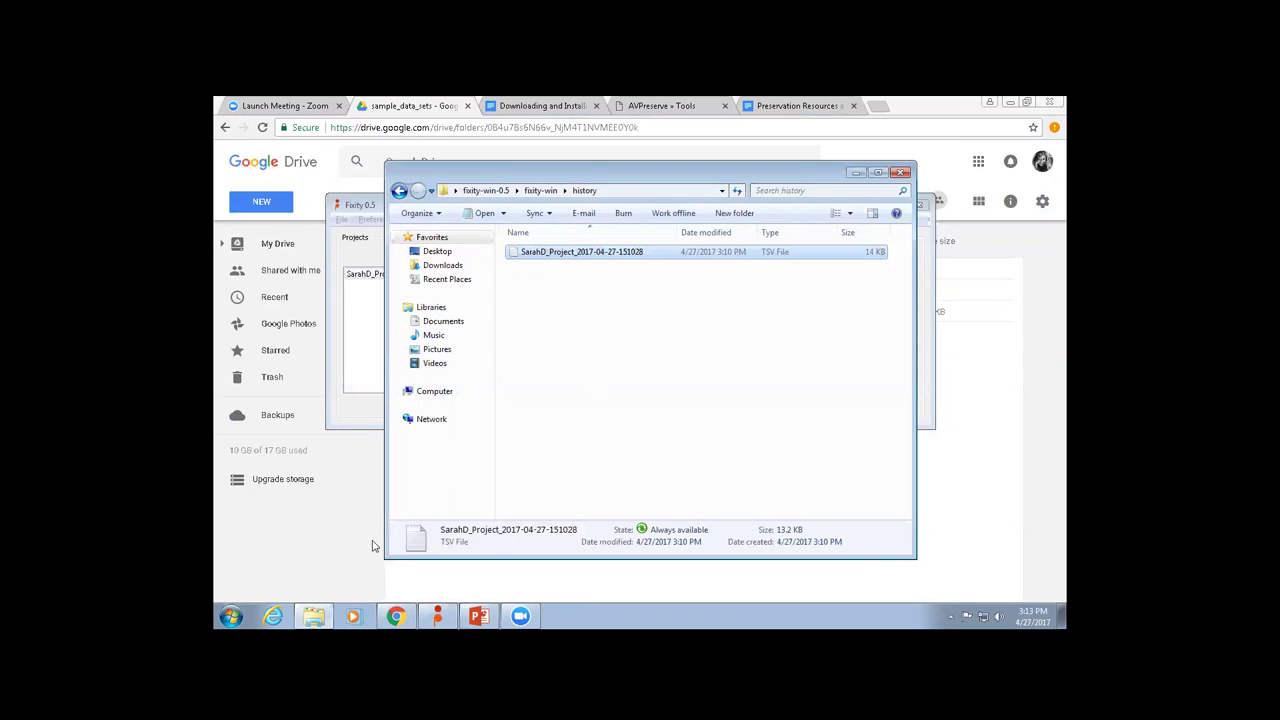
pyautogui.click(230, 616)
pyautogui.click(613, 421)
pyautogui.click(613, 421)
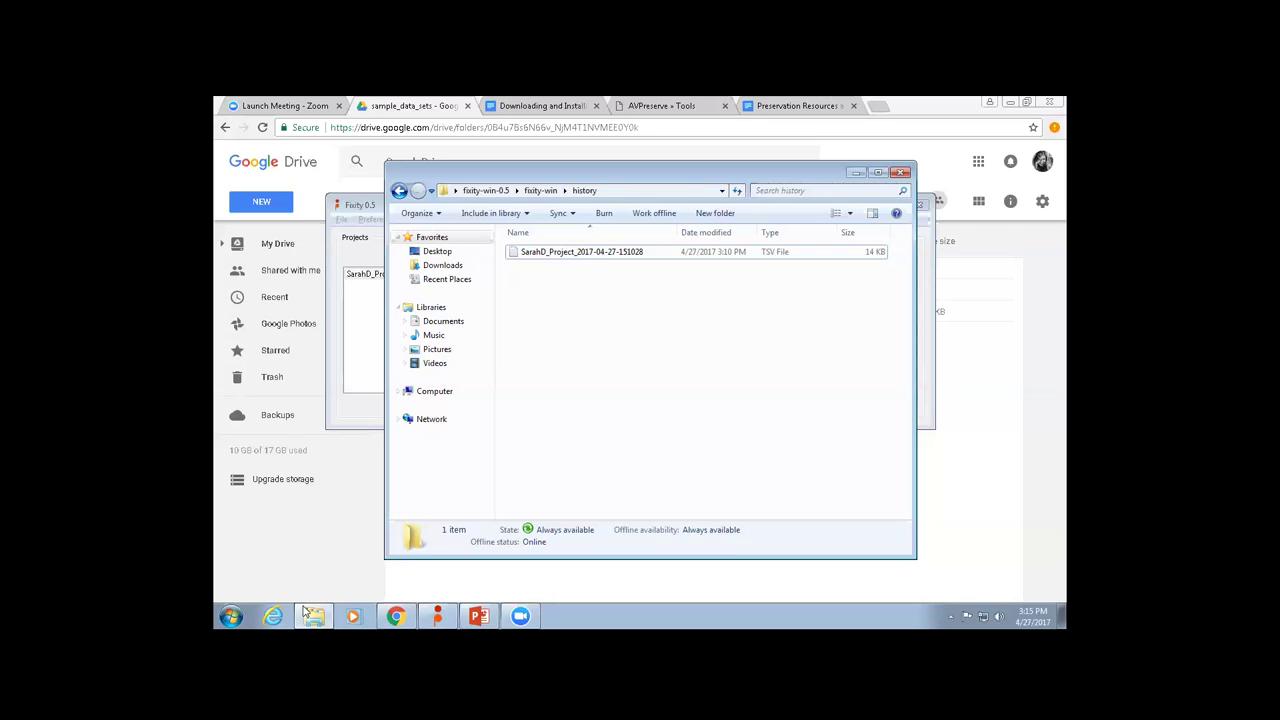
pyautogui.moveTo(306, 612)
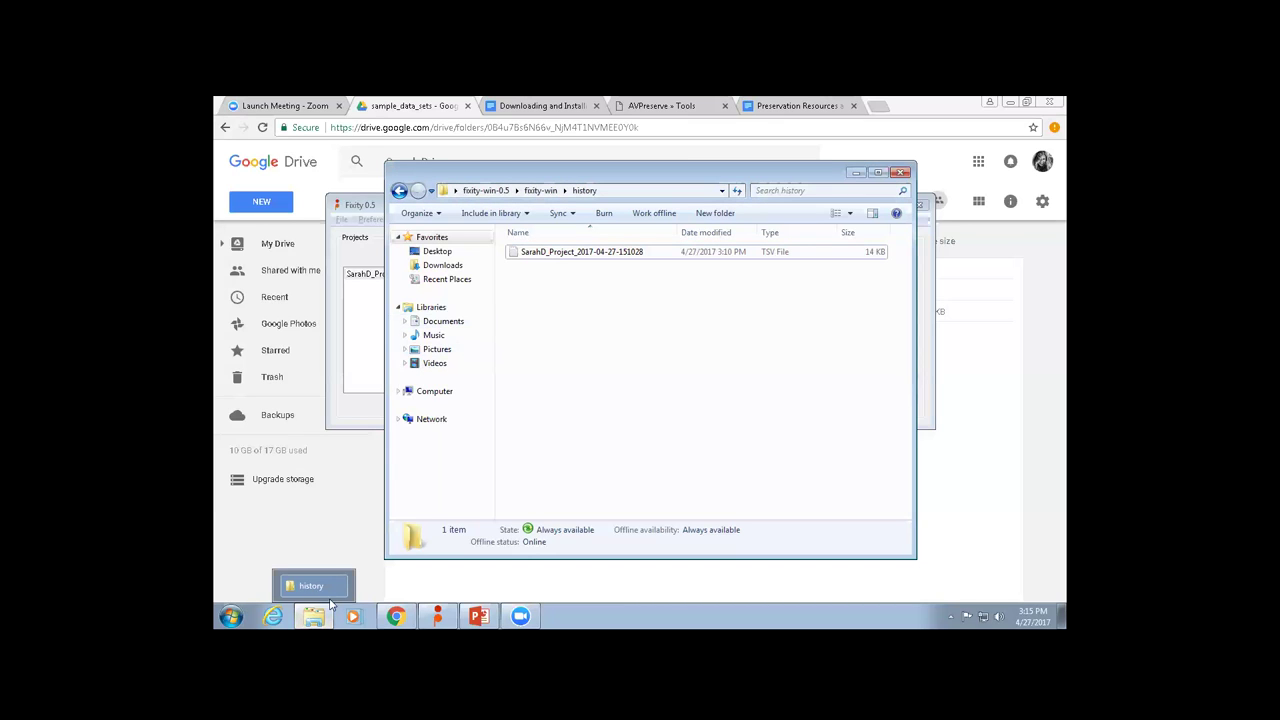
pyautogui.moveTo(321, 448)
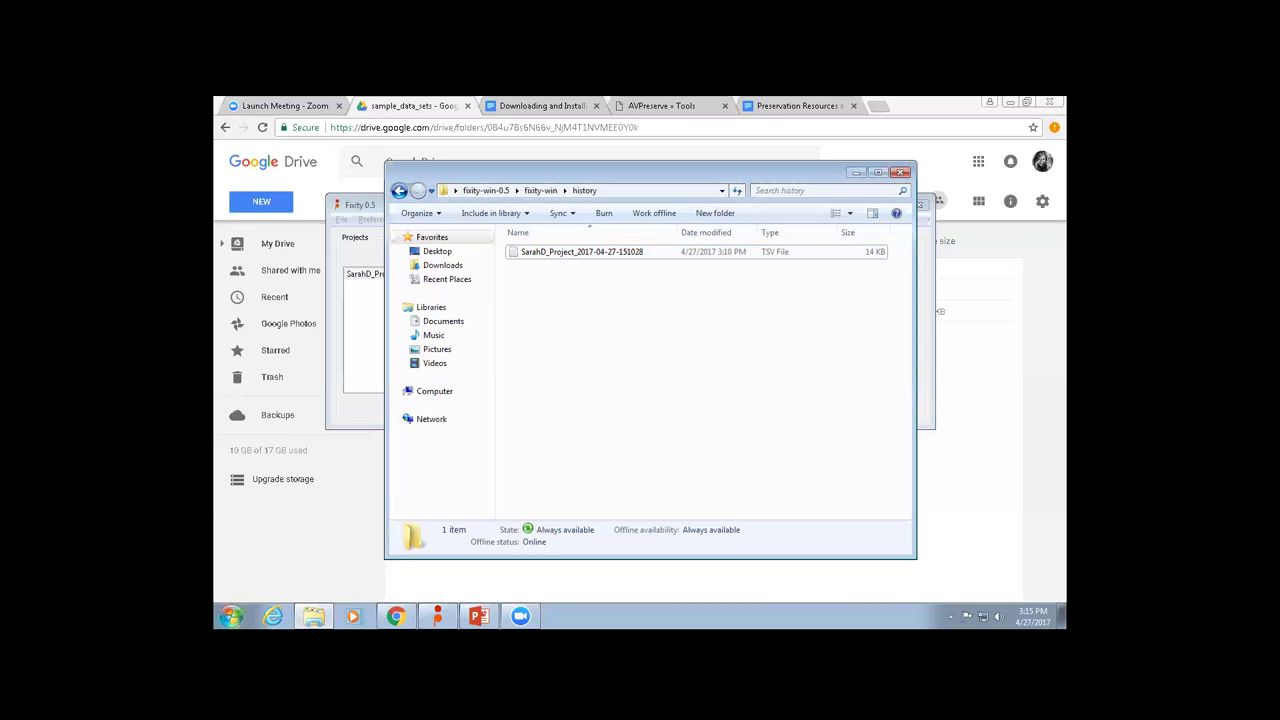
# Minimize the browser, PowerPoint, history folder and Fixity, then open the FAs folder.
pyautogui.click(983, 104)
pyautogui.click(1010, 102)
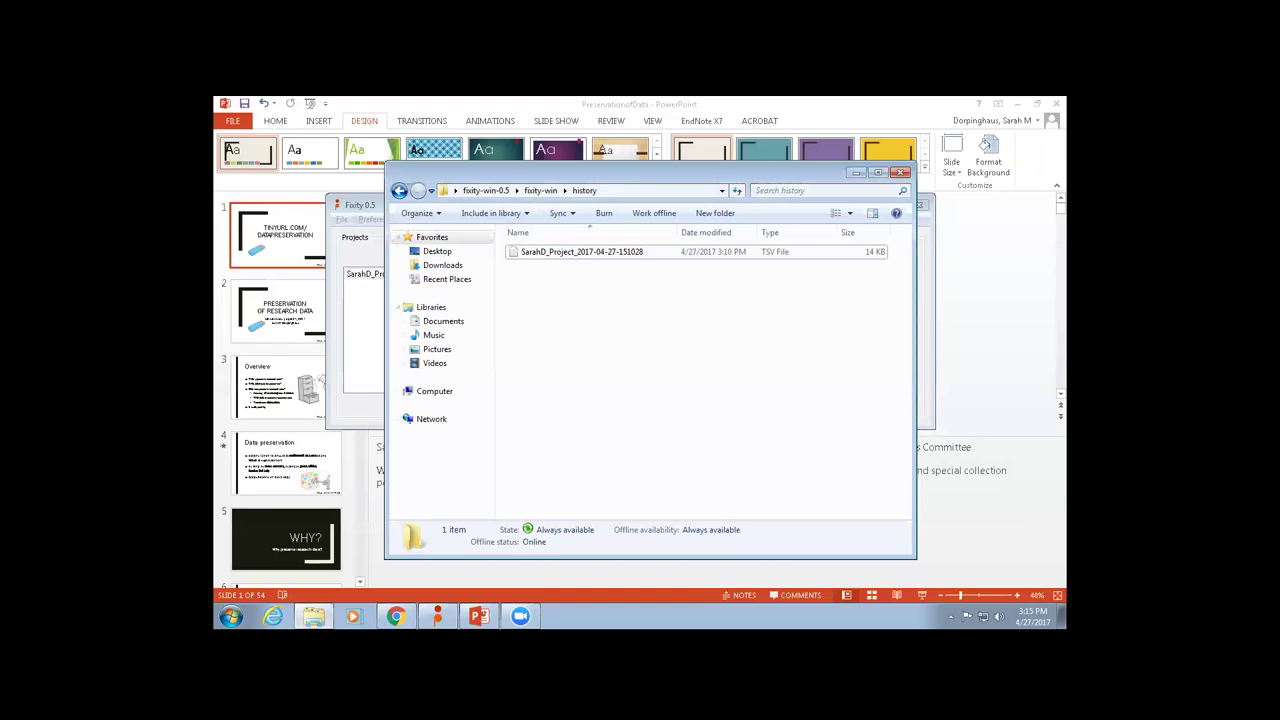
pyautogui.click(1011, 102)
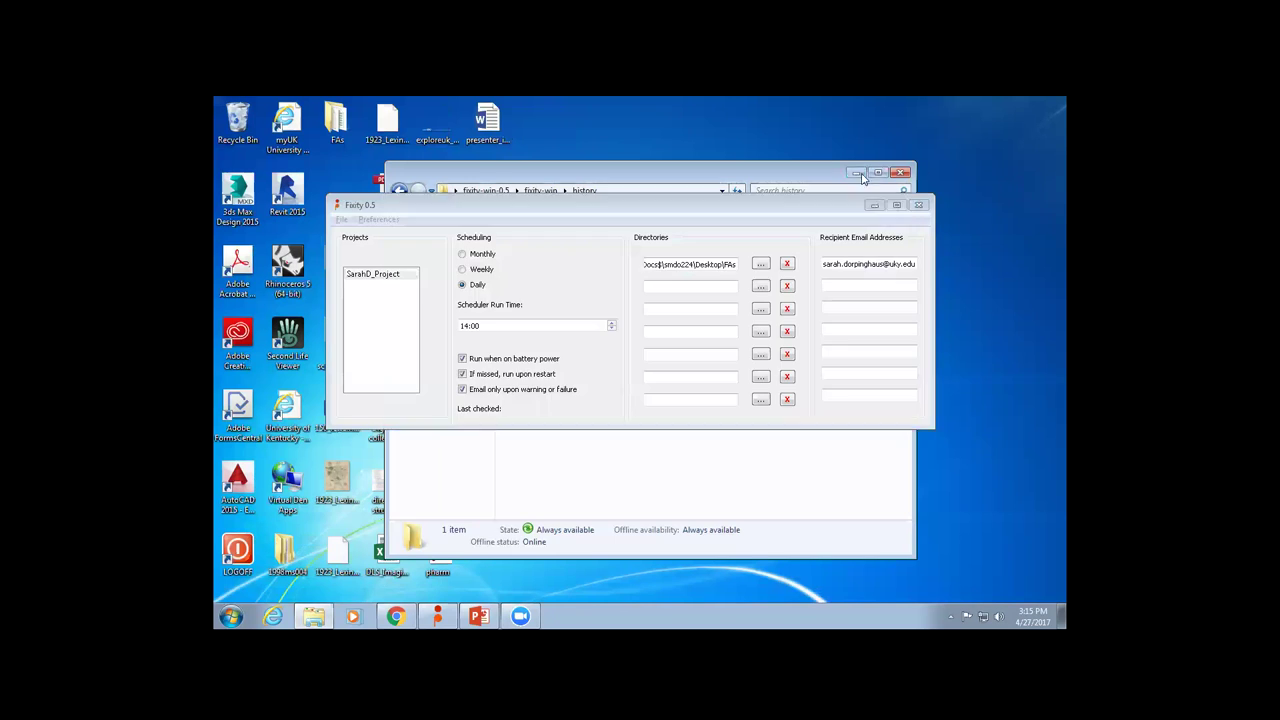
pyautogui.click(857, 173)
pyautogui.click(880, 205)
pyautogui.doubleClick(338, 120)
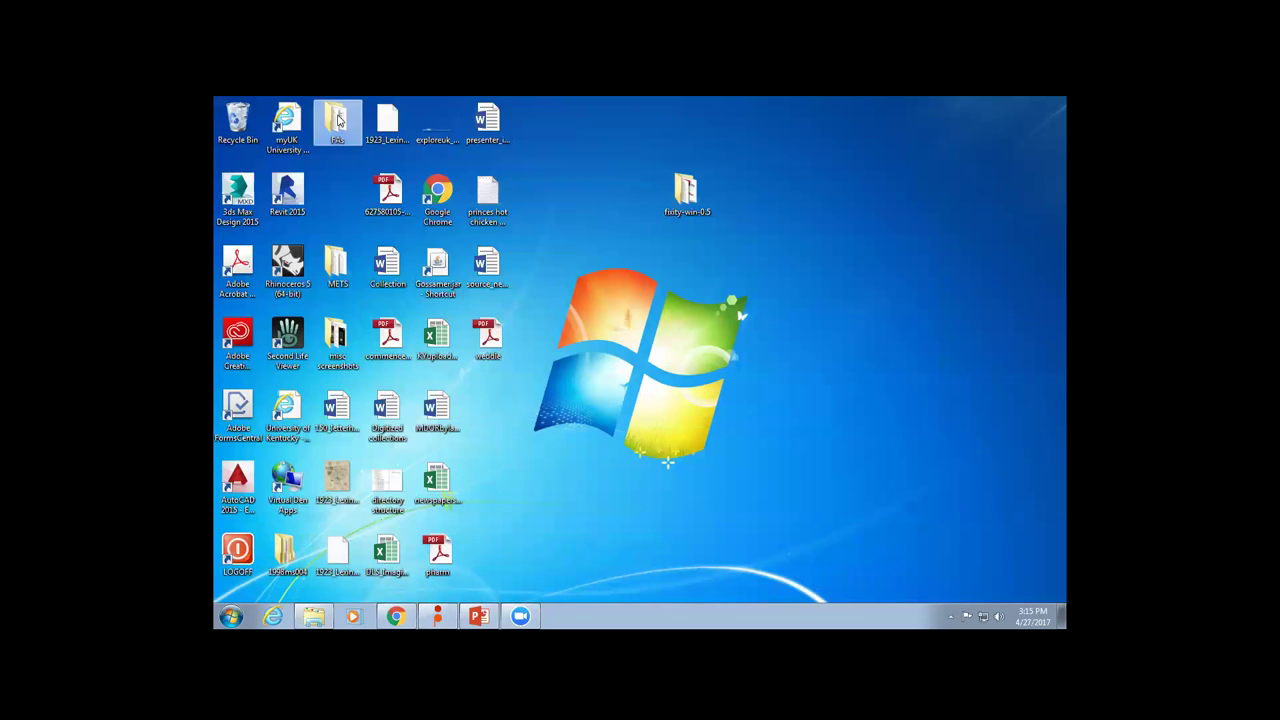
pyautogui.scroll(-1, 655, 372)
pyautogui.scroll(-4, 652, 368)
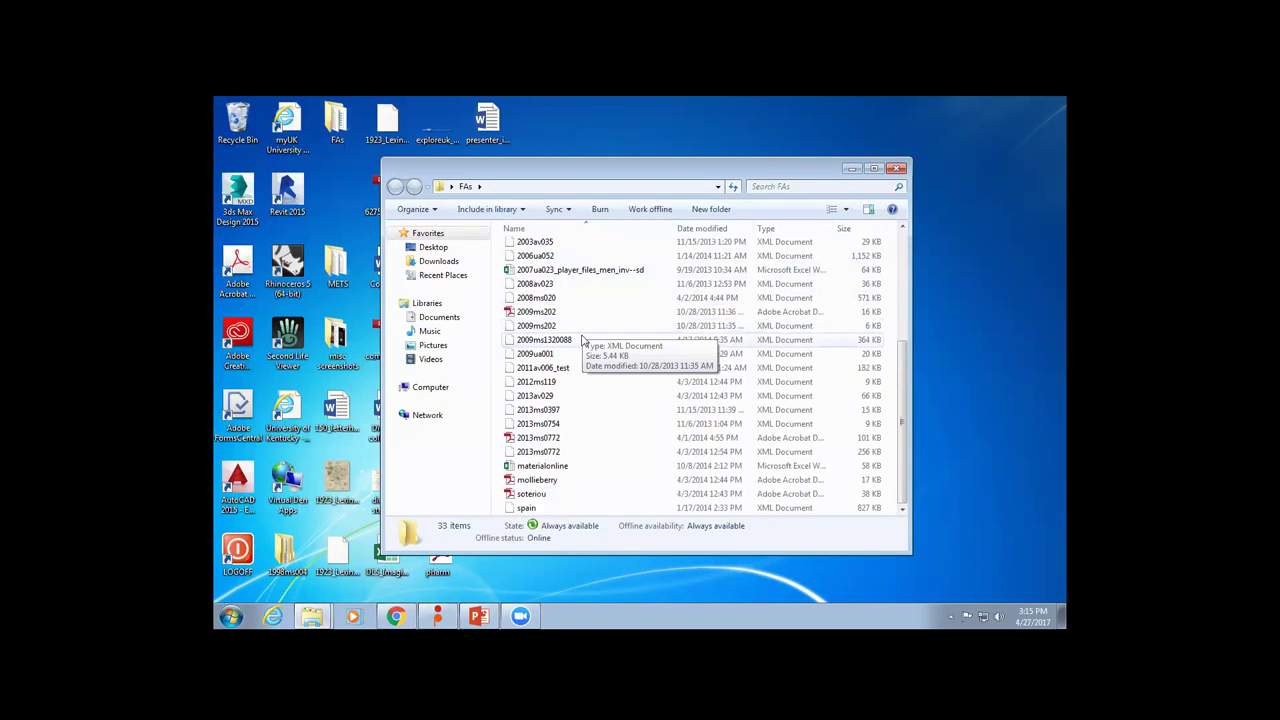
# Delete the mollieberry file and rename the soteriou file to soteriou_test.
pyautogui.click(563, 481)
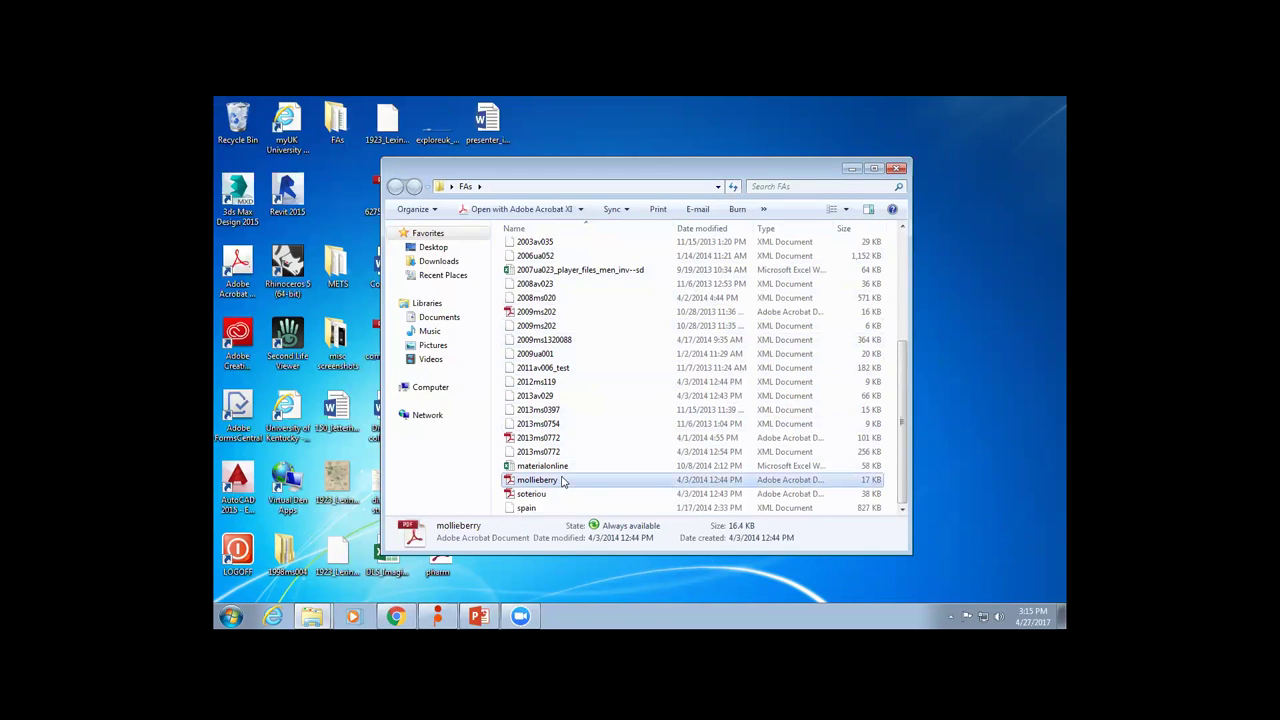
pyautogui.press('Delete')
pyautogui.press('Return')
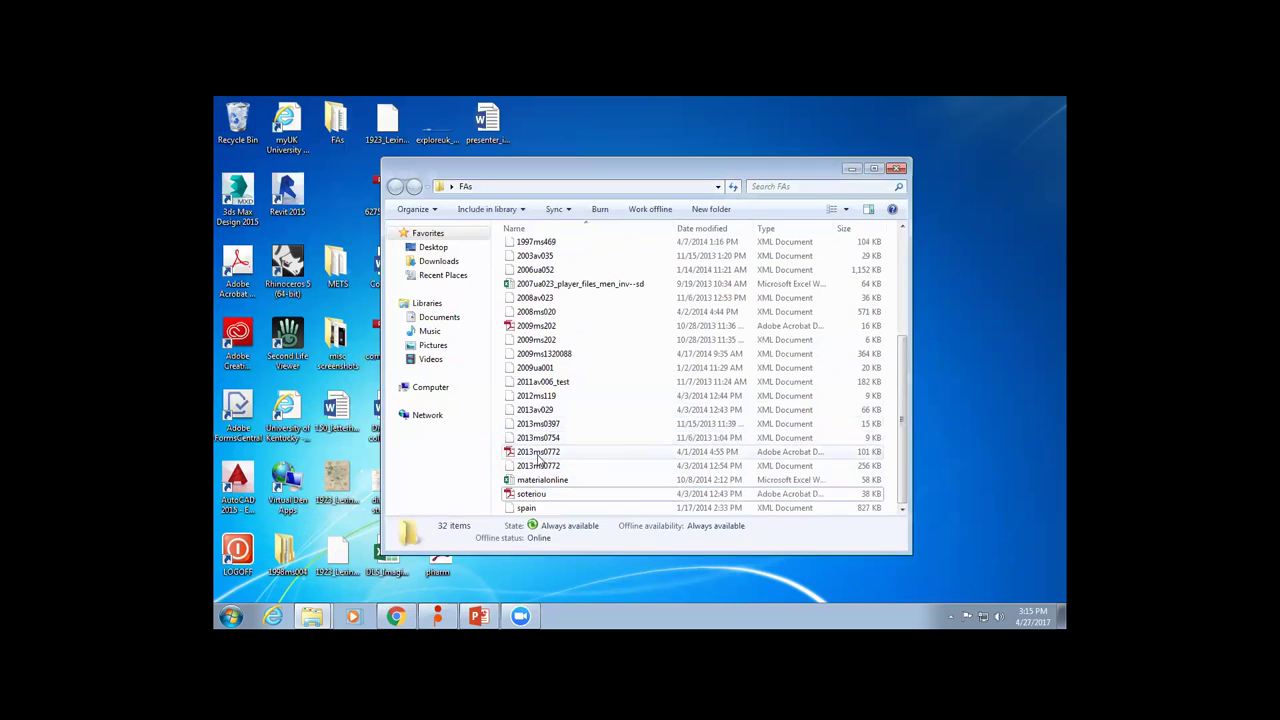
pyautogui.click(531, 494)
pyautogui.press('F2')
pyautogui.click(531, 493)
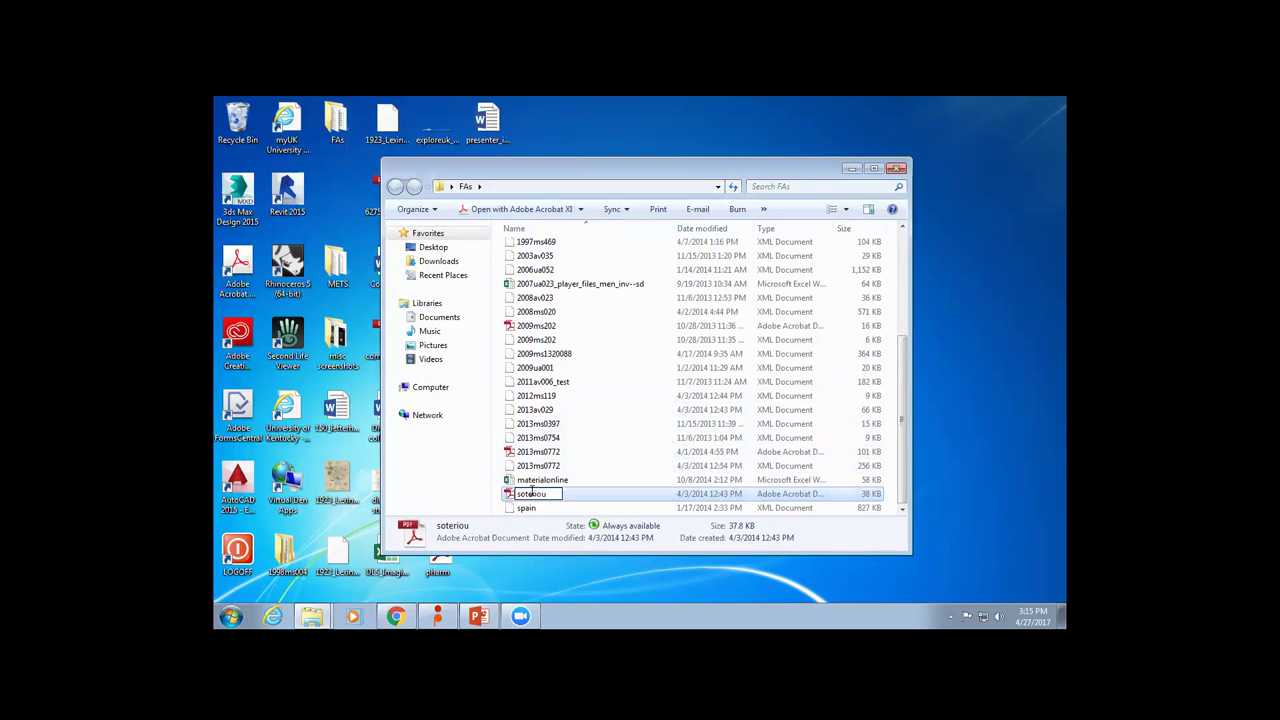
pyautogui.write('_test')
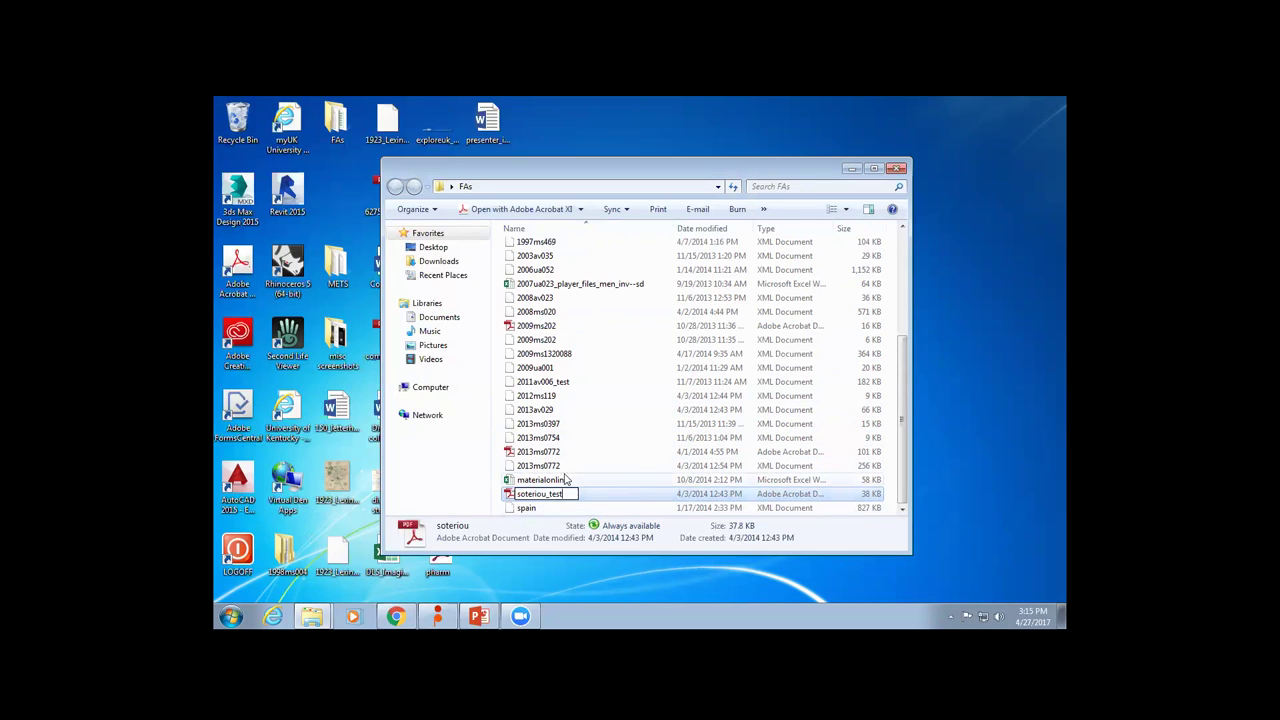
pyautogui.click(548, 480)
# Duplicate the 2013ms0772 PDF, create a 'test' folder, and move soteriou_test into it.
pyautogui.click(558, 453)
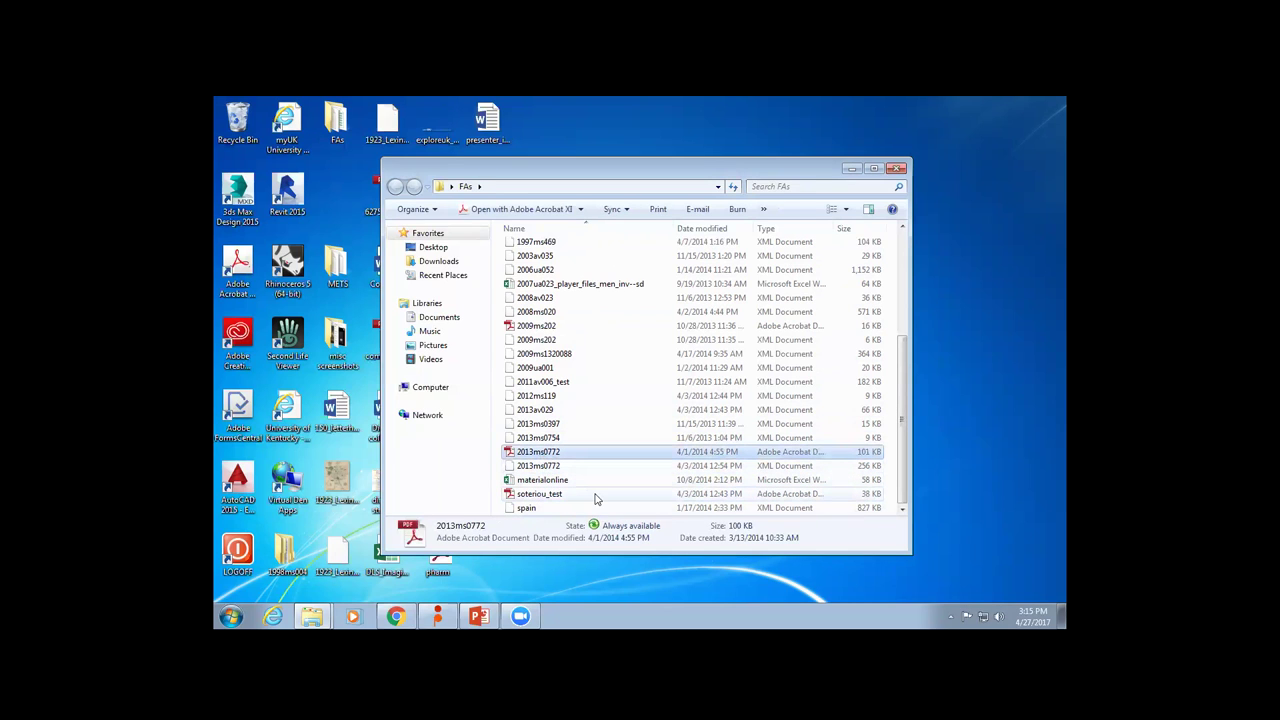
pyautogui.hotkey('ctrl', 'v')
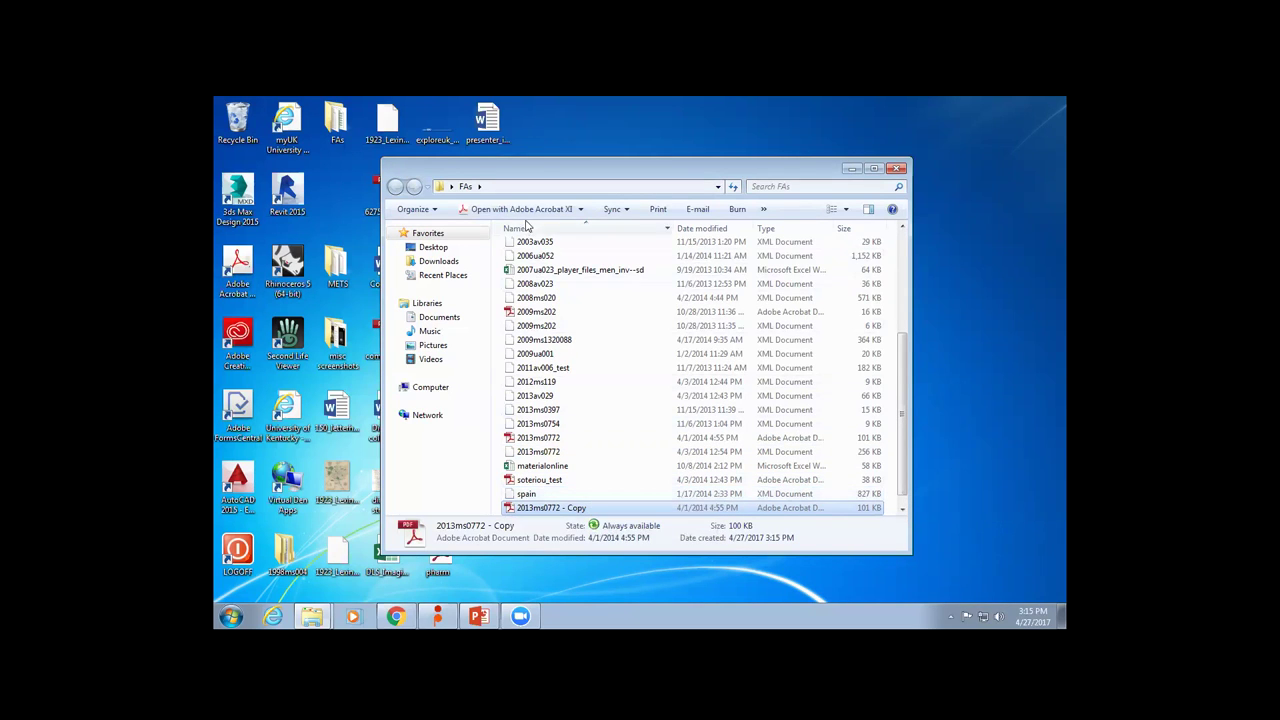
pyautogui.click(764, 209)
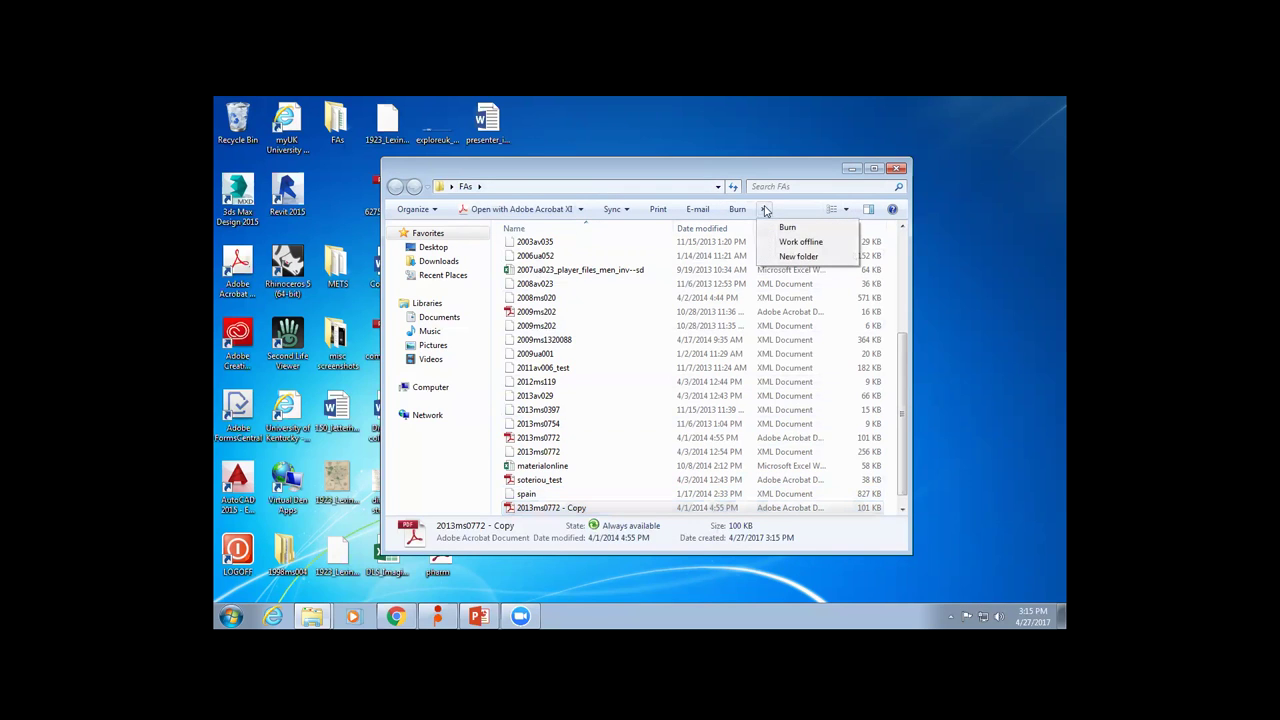
pyautogui.click(794, 257)
pyautogui.write('test')
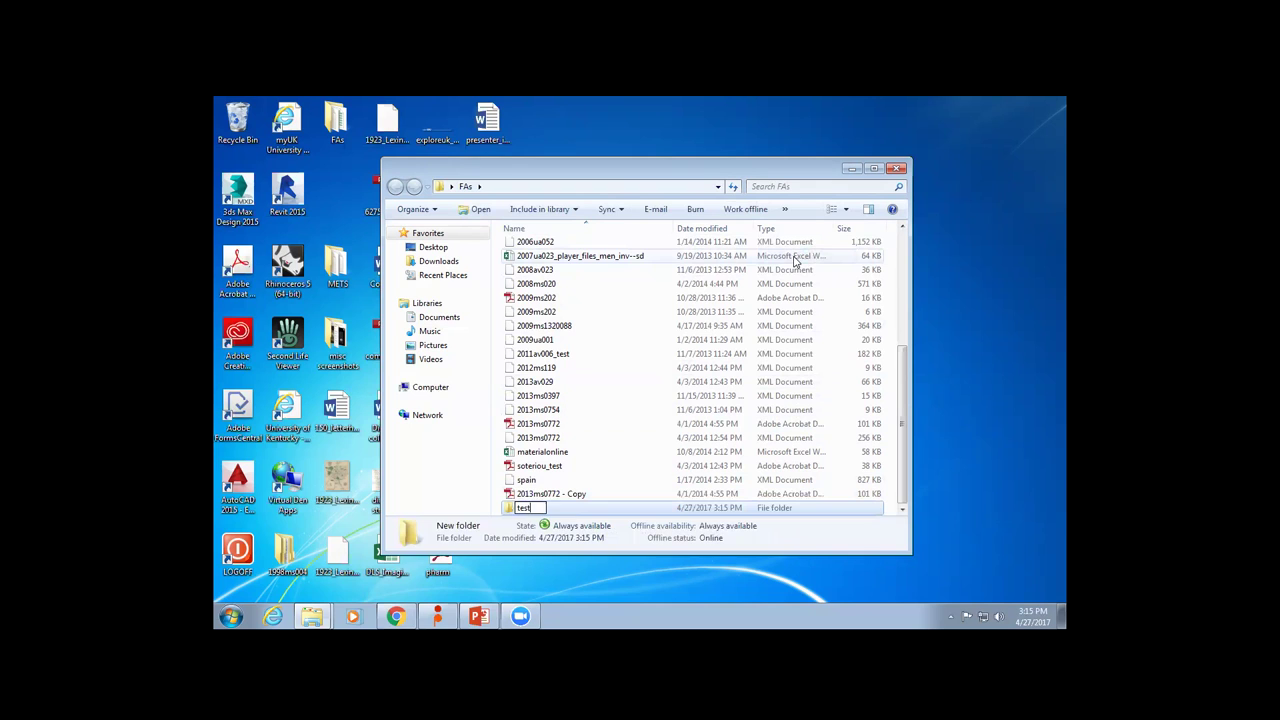
pyautogui.click(611, 472)
pyautogui.moveTo(611, 472); pyautogui.dragTo(528, 508)
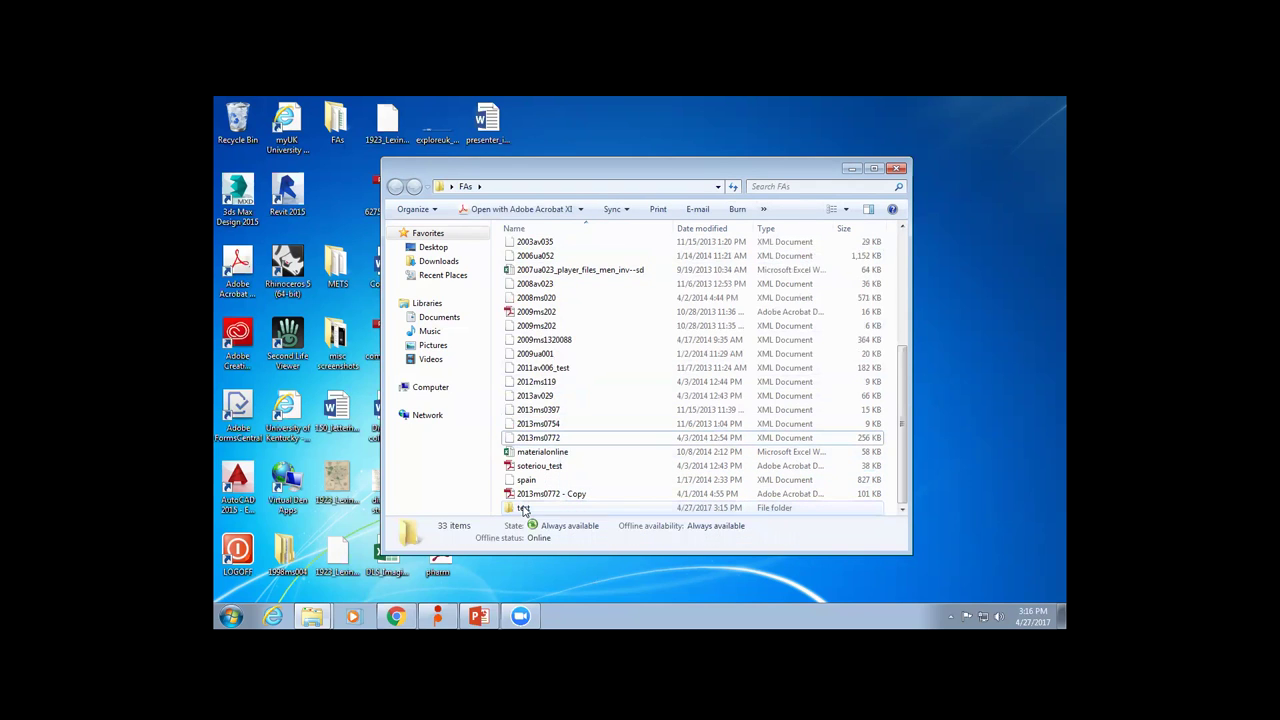
# Scroll through FAs to confirm the '2013ms0772 - Copy' PDF and test folder, then return to Fixity.
pyautogui.scroll(1, 568, 440)
pyautogui.scroll(4, 568, 440)
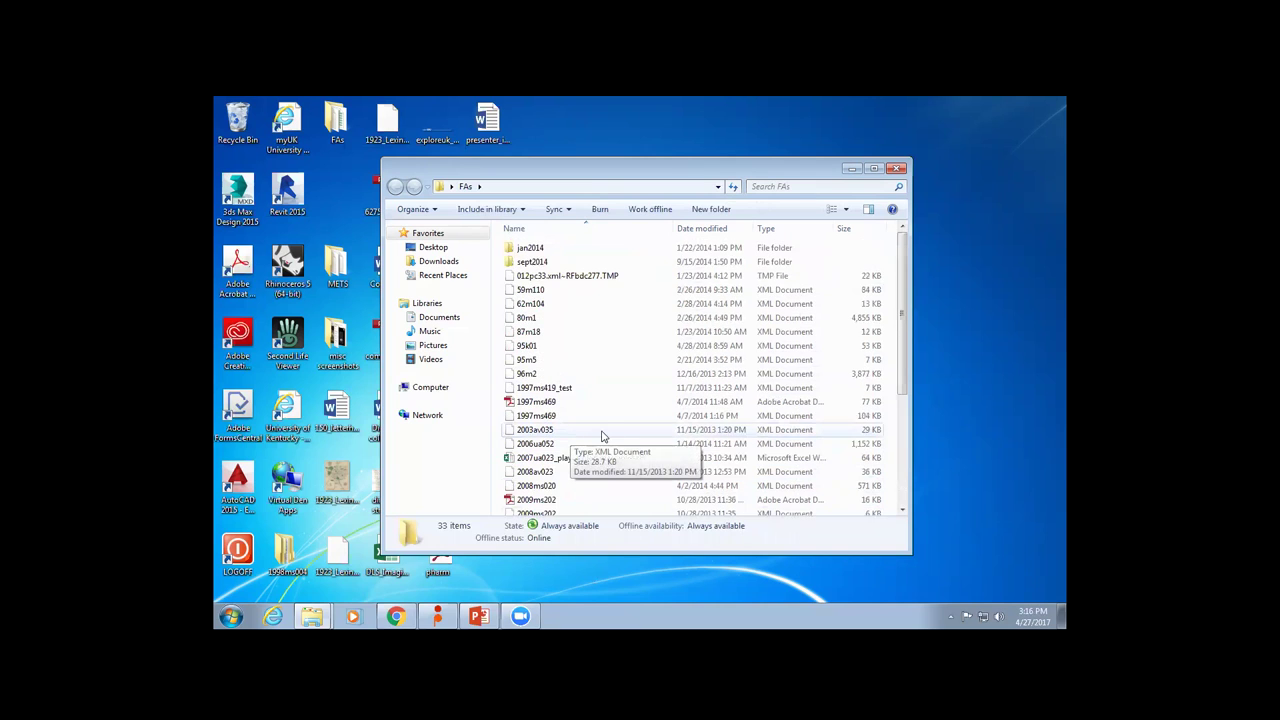
pyautogui.scroll(-4, 603, 437)
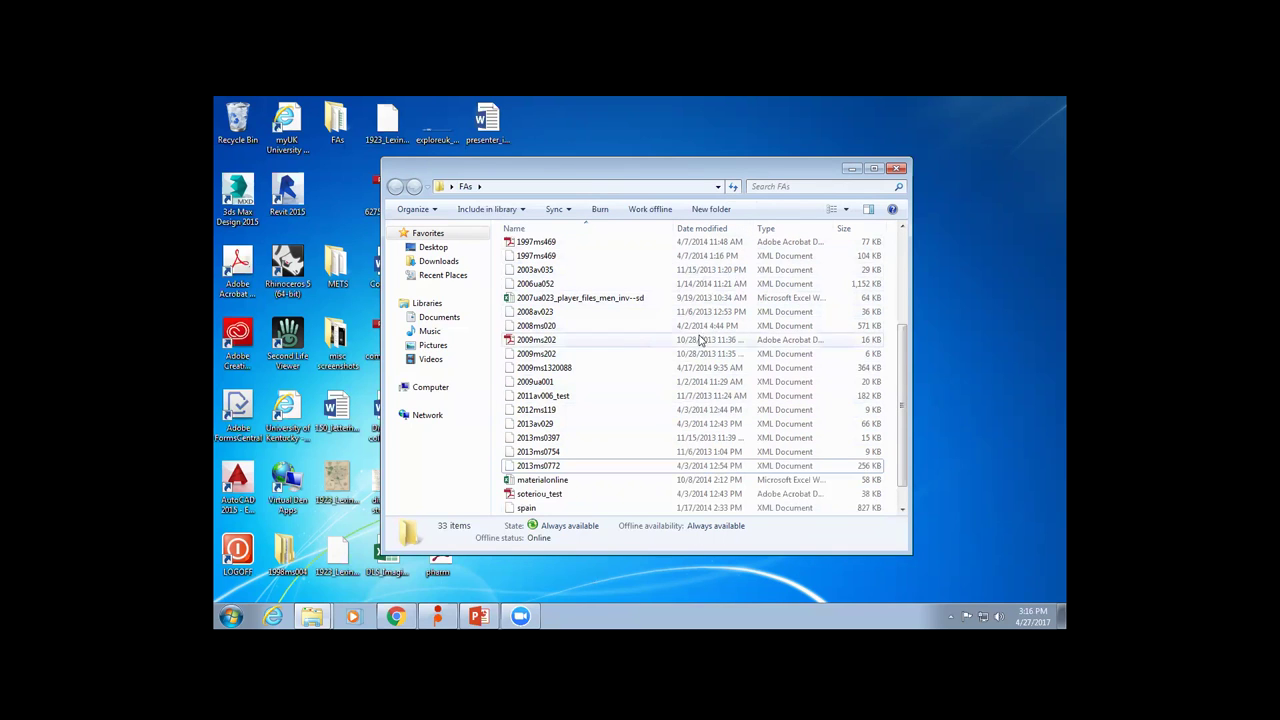
pyautogui.scroll(4, 703, 487)
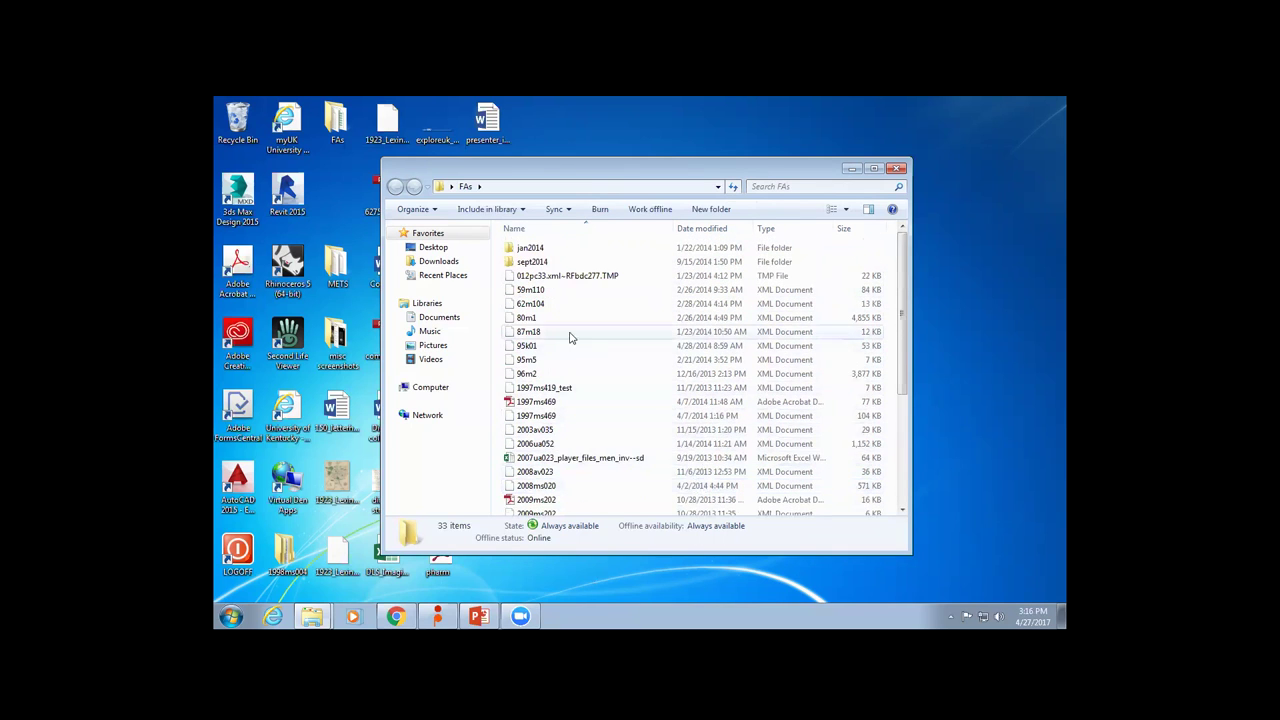
pyautogui.scroll(-6, 589, 350)
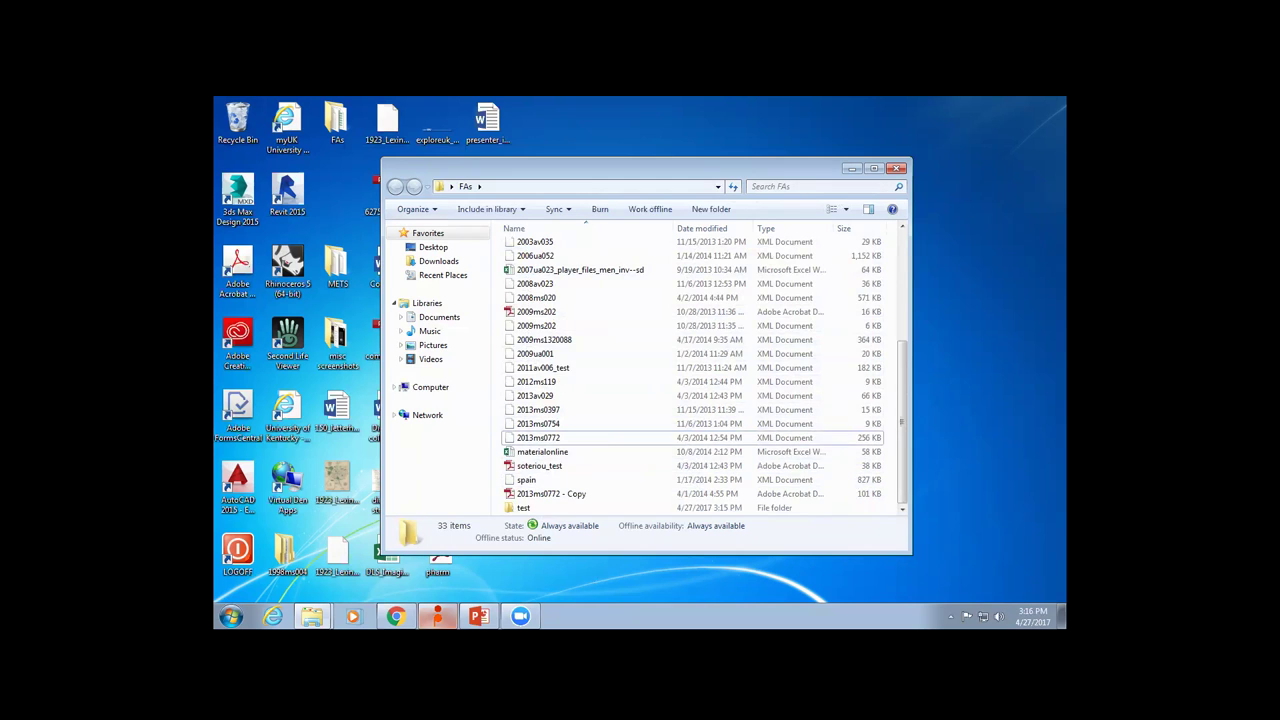
pyautogui.click(437, 616)
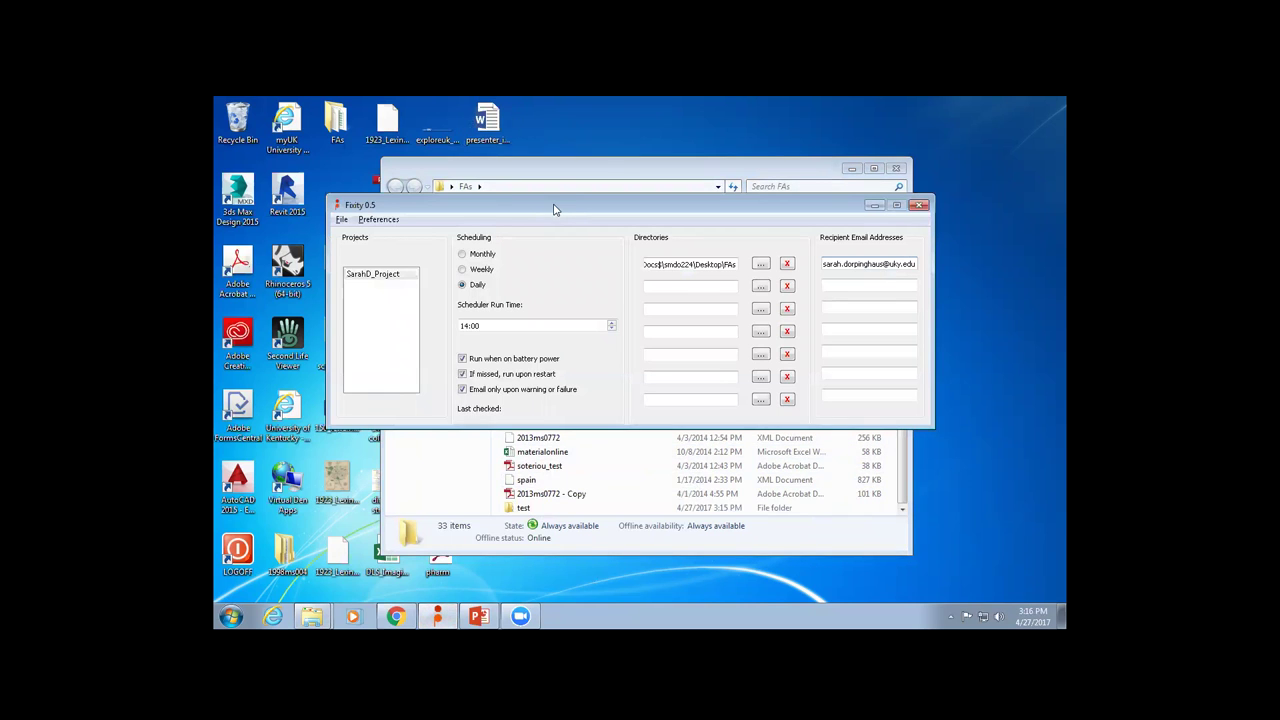
# Run the SarahD_Project scan now, acknowledge the settings-saved and scanning notices, and await completion.
pyautogui.moveTo(555, 207); pyautogui.dragTo(547, 187)
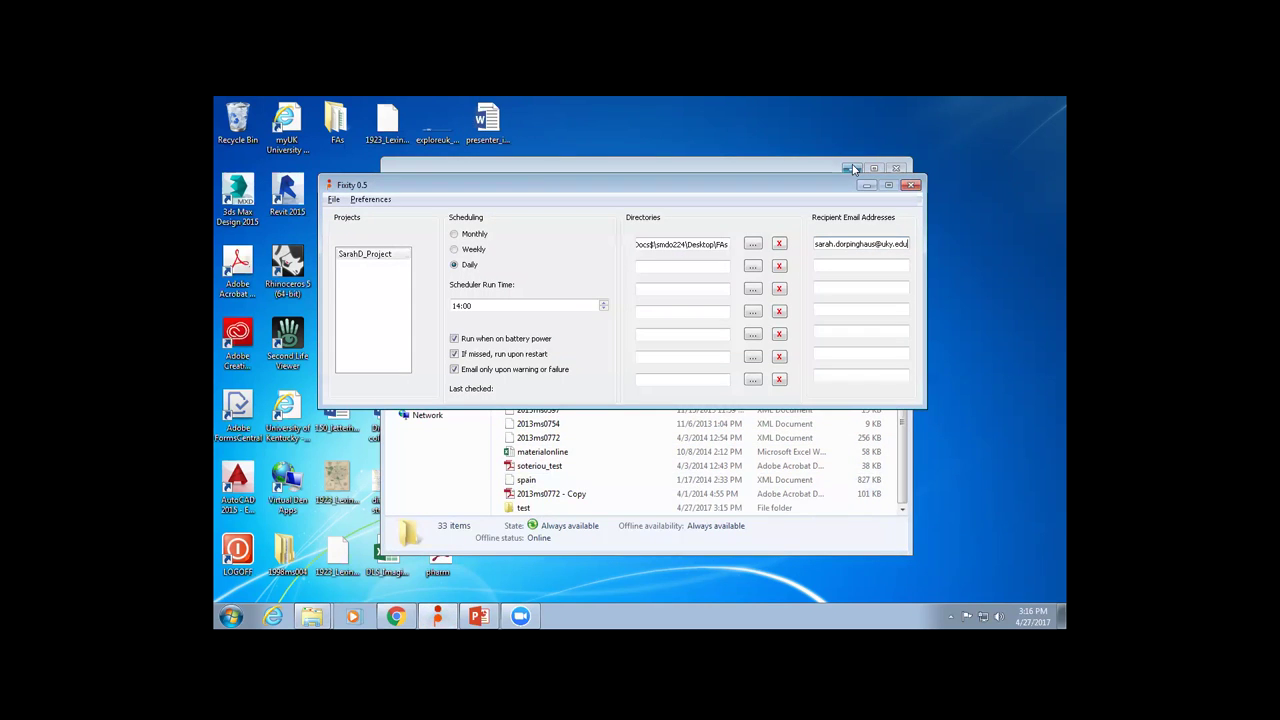
pyautogui.click(334, 199)
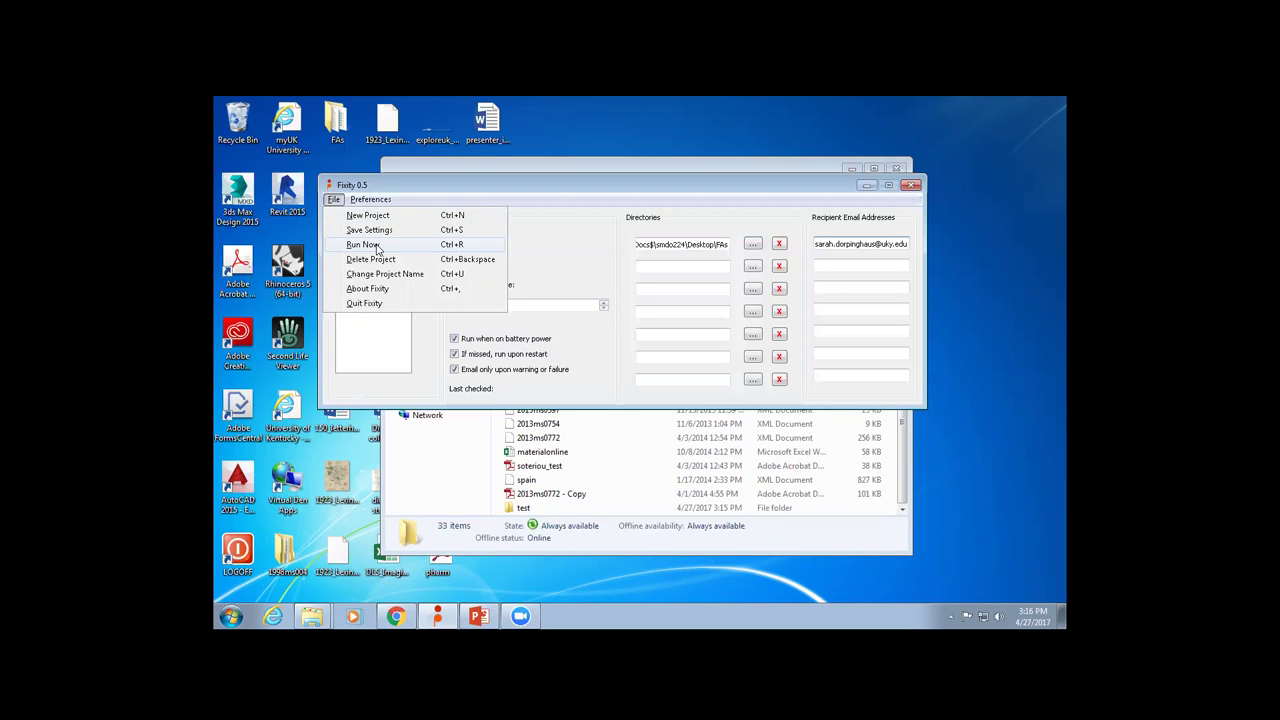
pyautogui.click(377, 247)
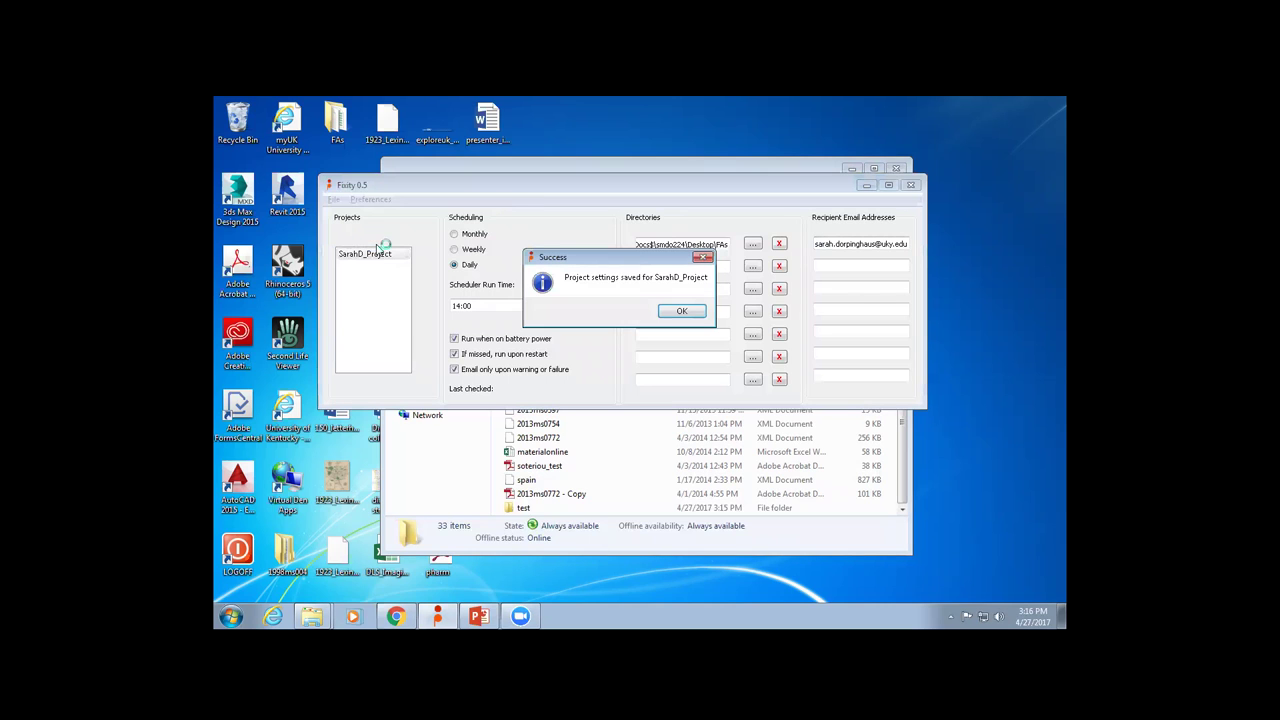
pyautogui.click(690, 314)
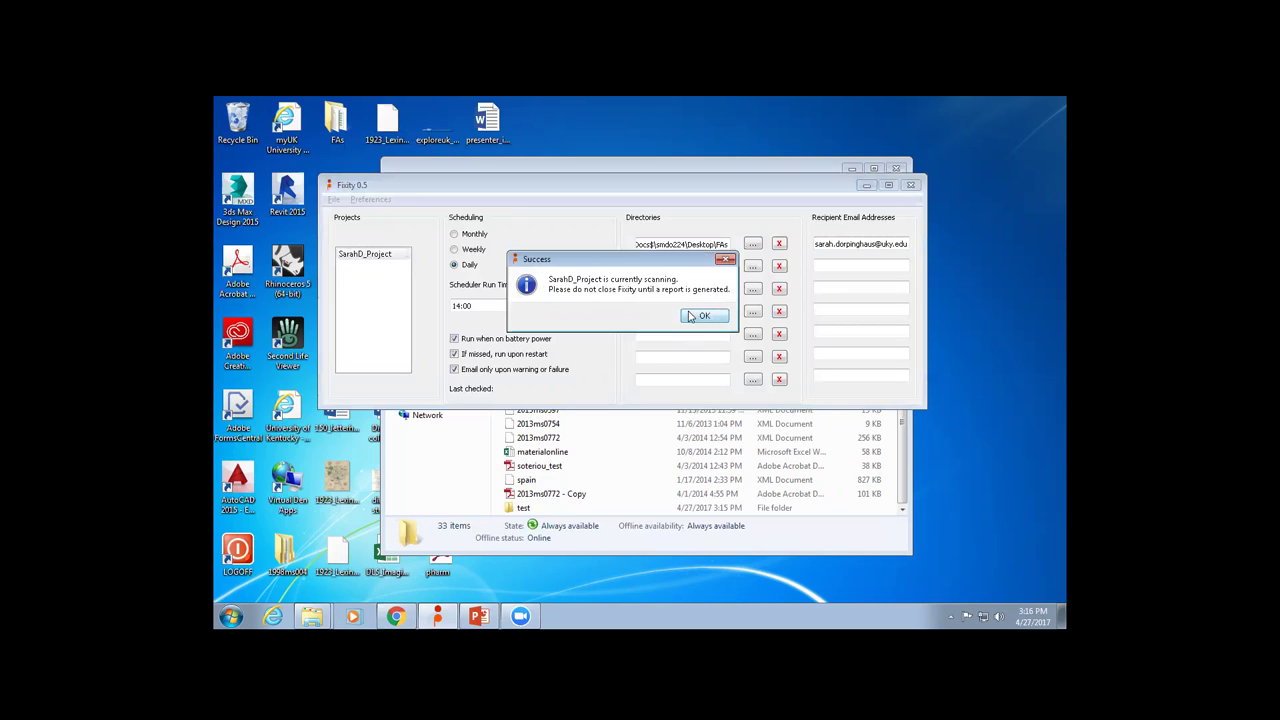
pyautogui.click(701, 316)
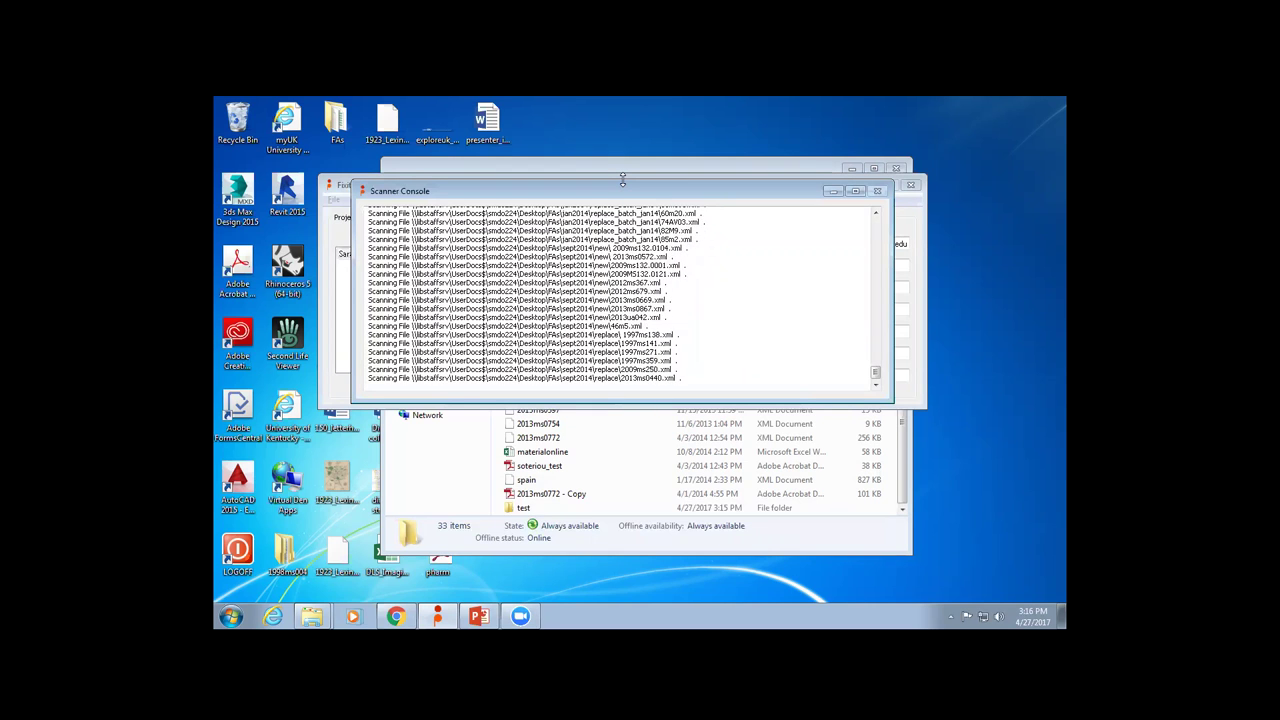
pyautogui.moveTo(313, 613)
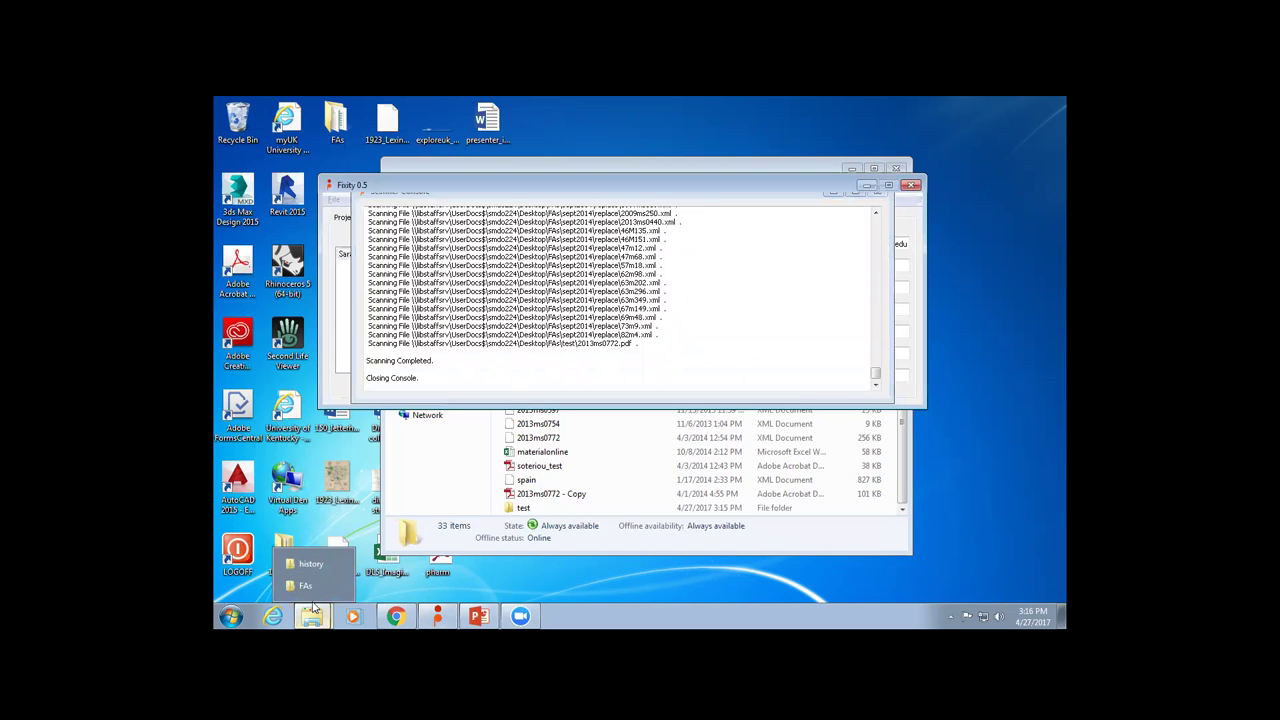
# Open the 3:16 PM SarahD_Project report from fixity-win's reports folder in Notepad.
pyautogui.click(309, 566)
pyautogui.click(540, 190)
pyautogui.doubleClick(534, 280)
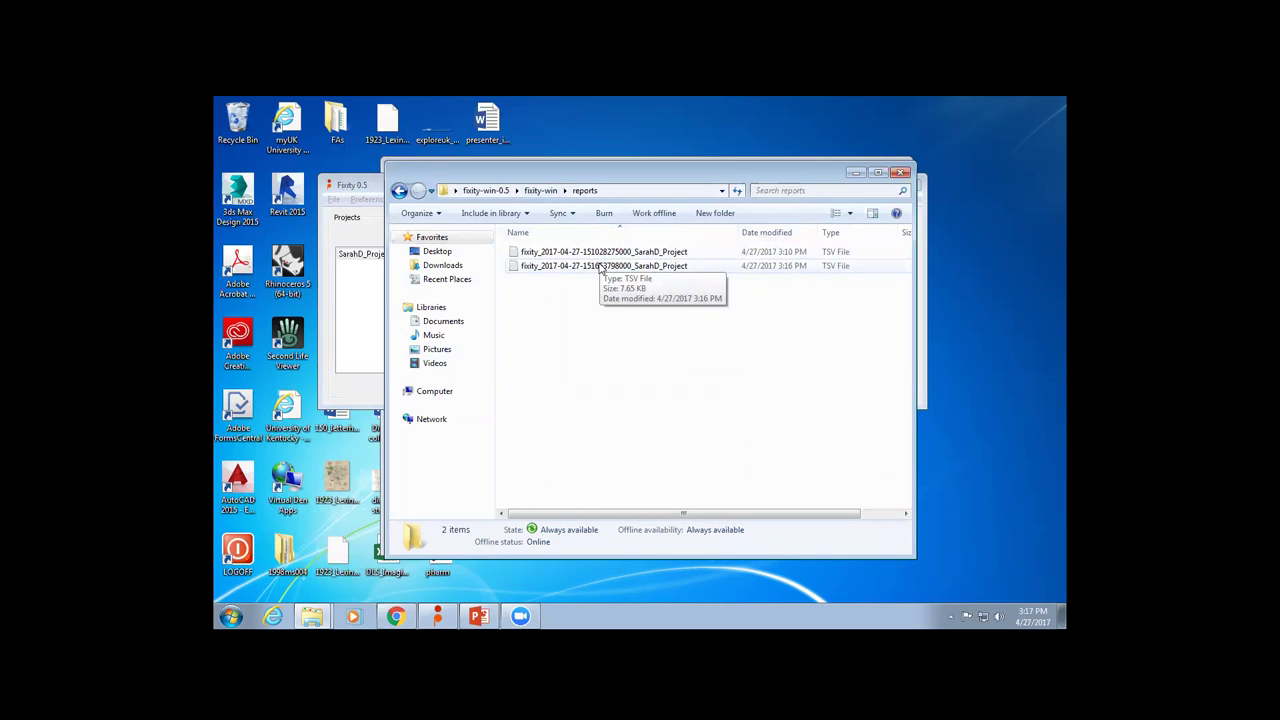
pyautogui.doubleClick(603, 266)
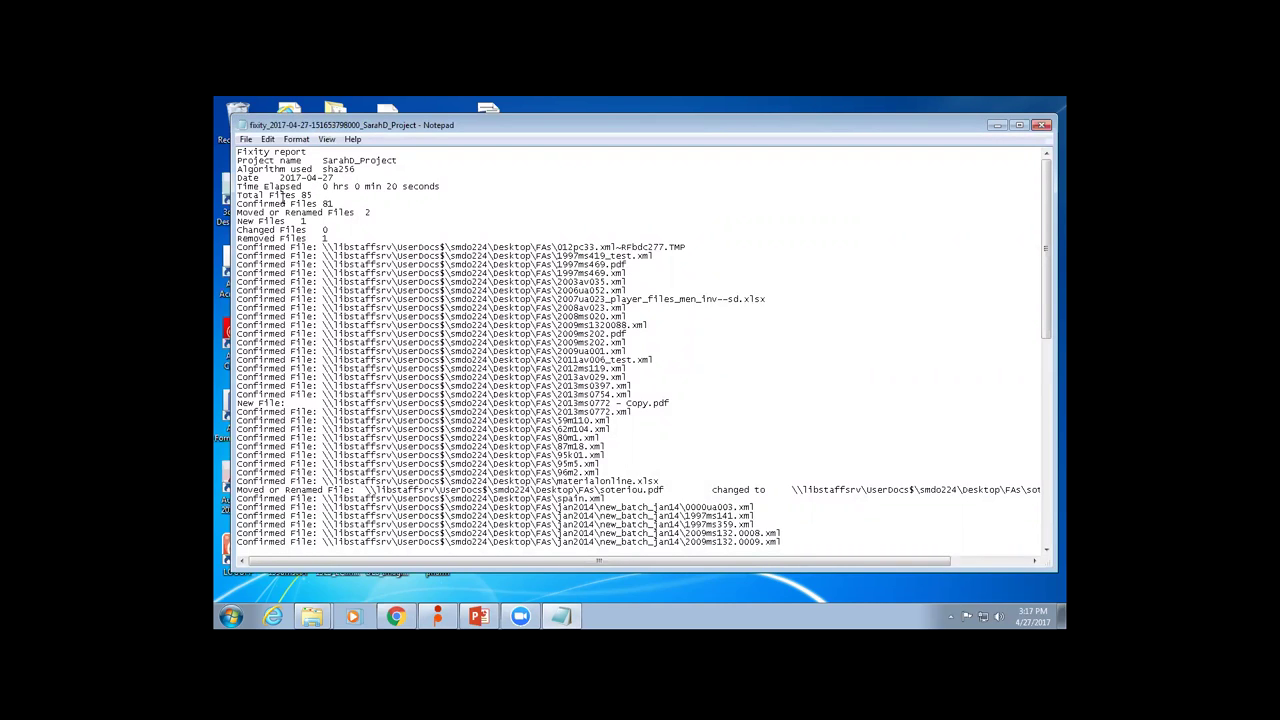
# Highlight the report's moved, new, changed and removed file counts.
pyautogui.moveTo(362, 212); pyautogui.dragTo(386, 215)
pyautogui.moveTo(295, 221); pyautogui.dragTo(236, 230)
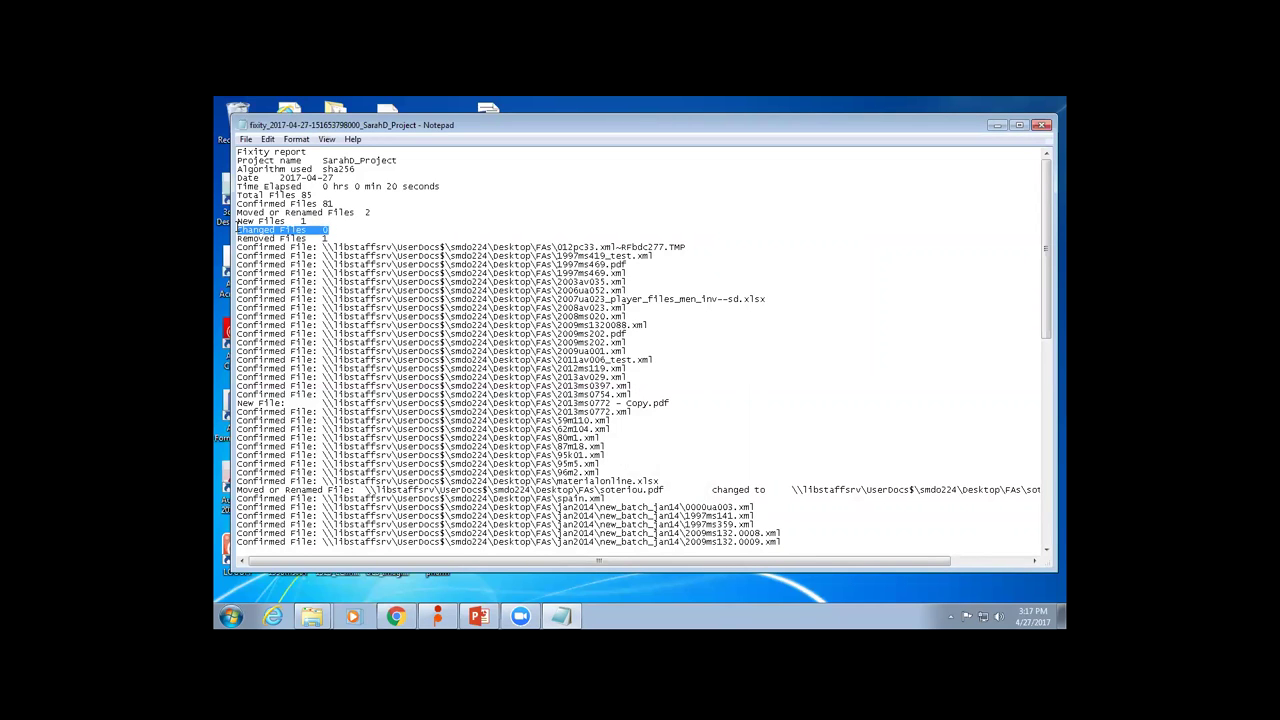
pyautogui.click(238, 230)
pyautogui.doubleClick(238, 230)
pyautogui.click(323, 239)
pyautogui.hotkey('shift', 'Home')
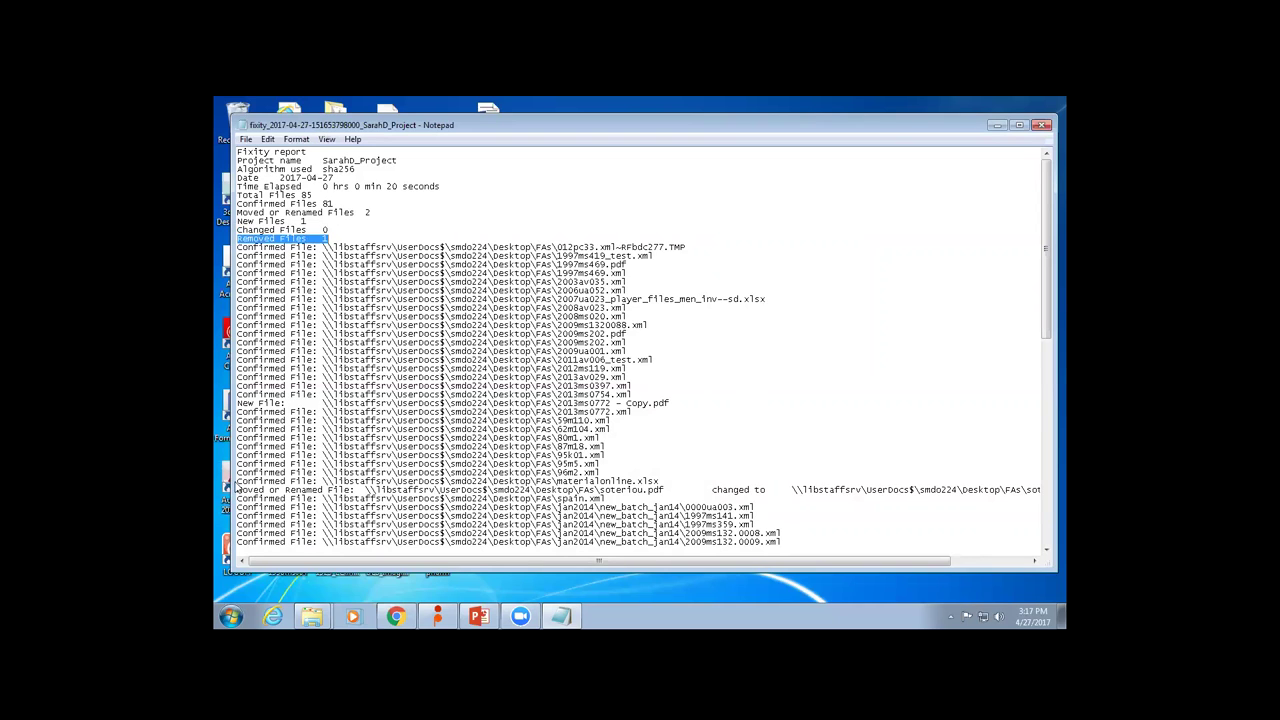
# Highlight the New File, moved and removed mollieberry.pdf entries, then return to Fixity.
pyautogui.moveTo(238, 490); pyautogui.dragTo(282, 490)
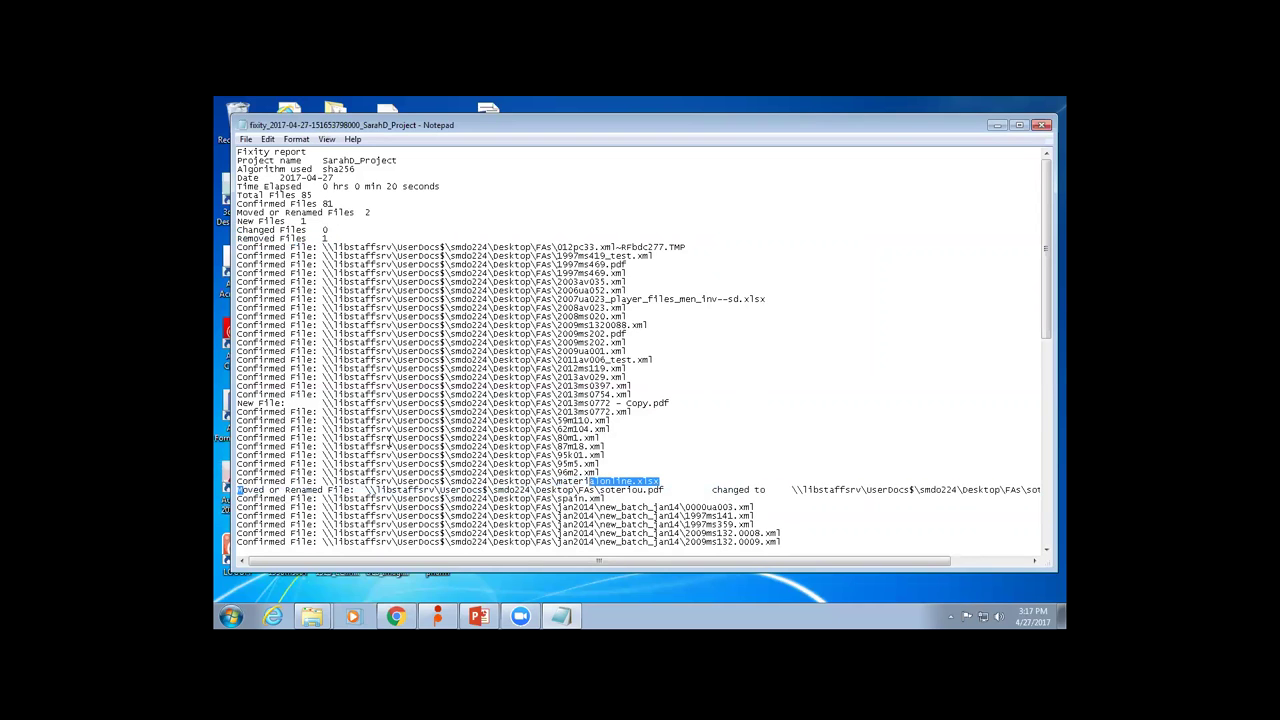
pyautogui.moveTo(238, 403); pyautogui.dragTo(344, 412)
pyautogui.scroll(-15, 673, 365)
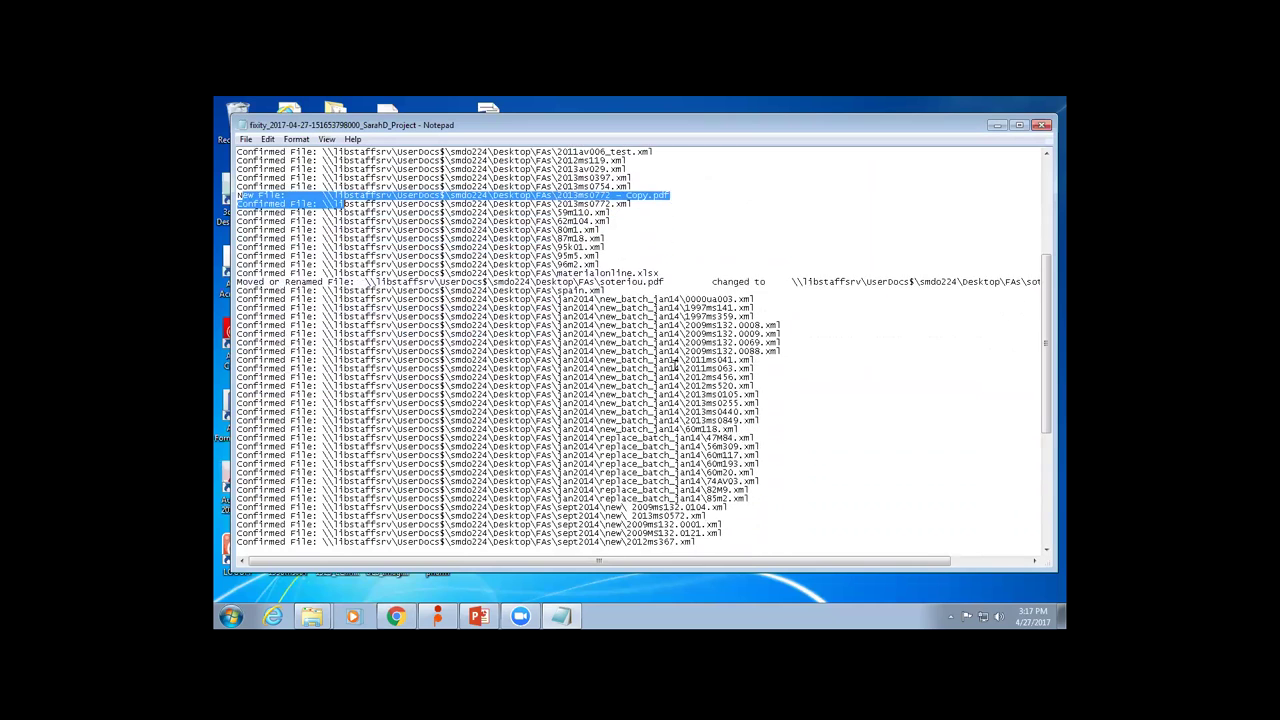
pyautogui.moveTo(238, 515); pyautogui.dragTo(296, 530)
pyautogui.doubleClick(298, 526)
pyautogui.doubleClick(300, 526)
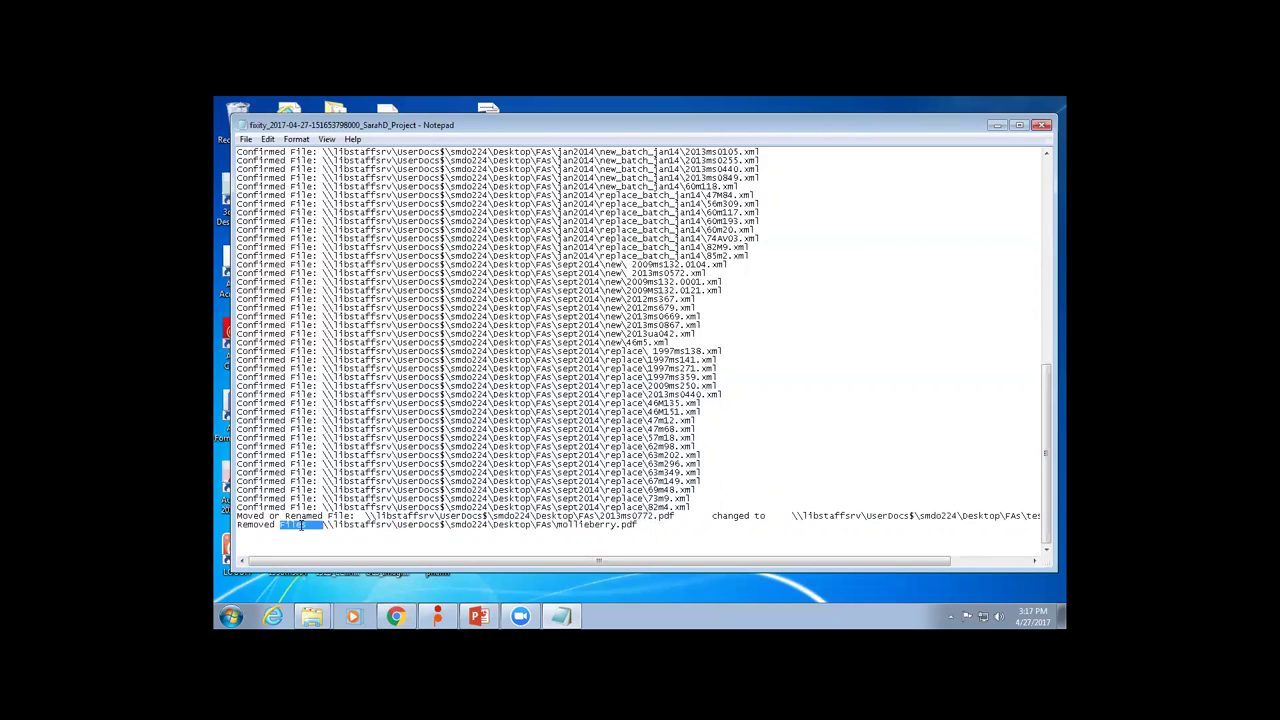
pyautogui.scroll(5, 302, 510)
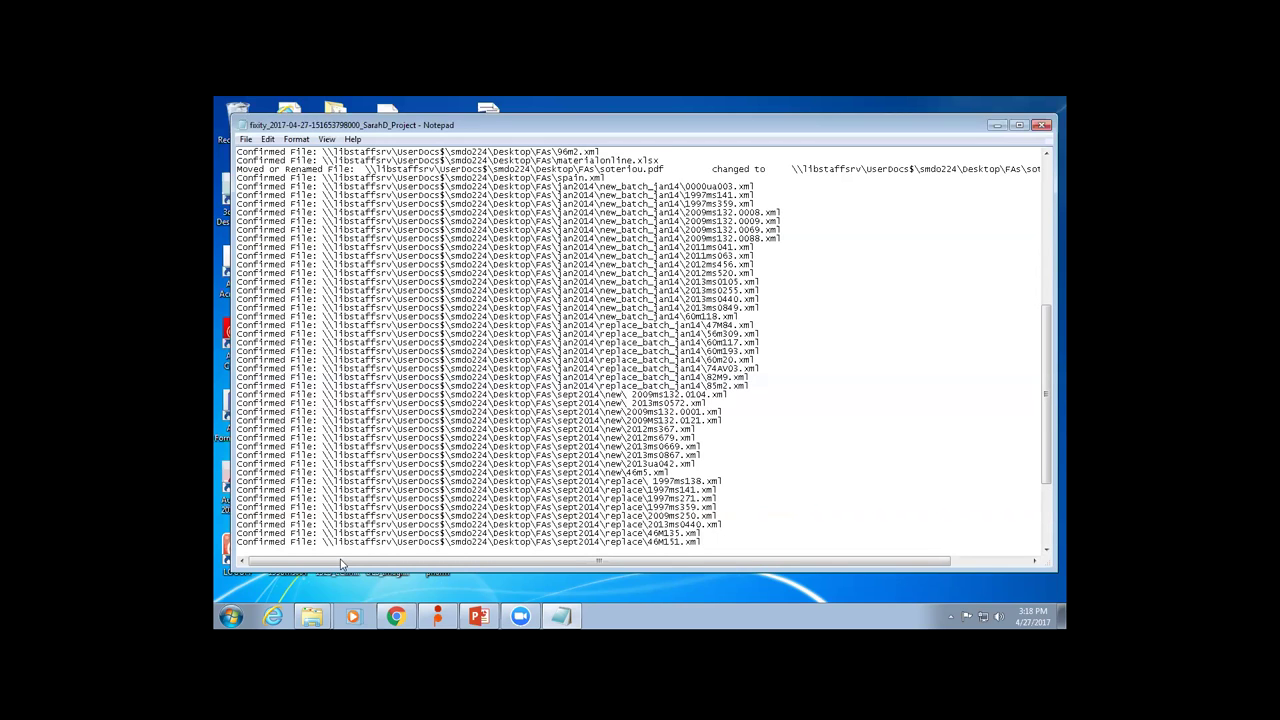
pyautogui.click(437, 616)
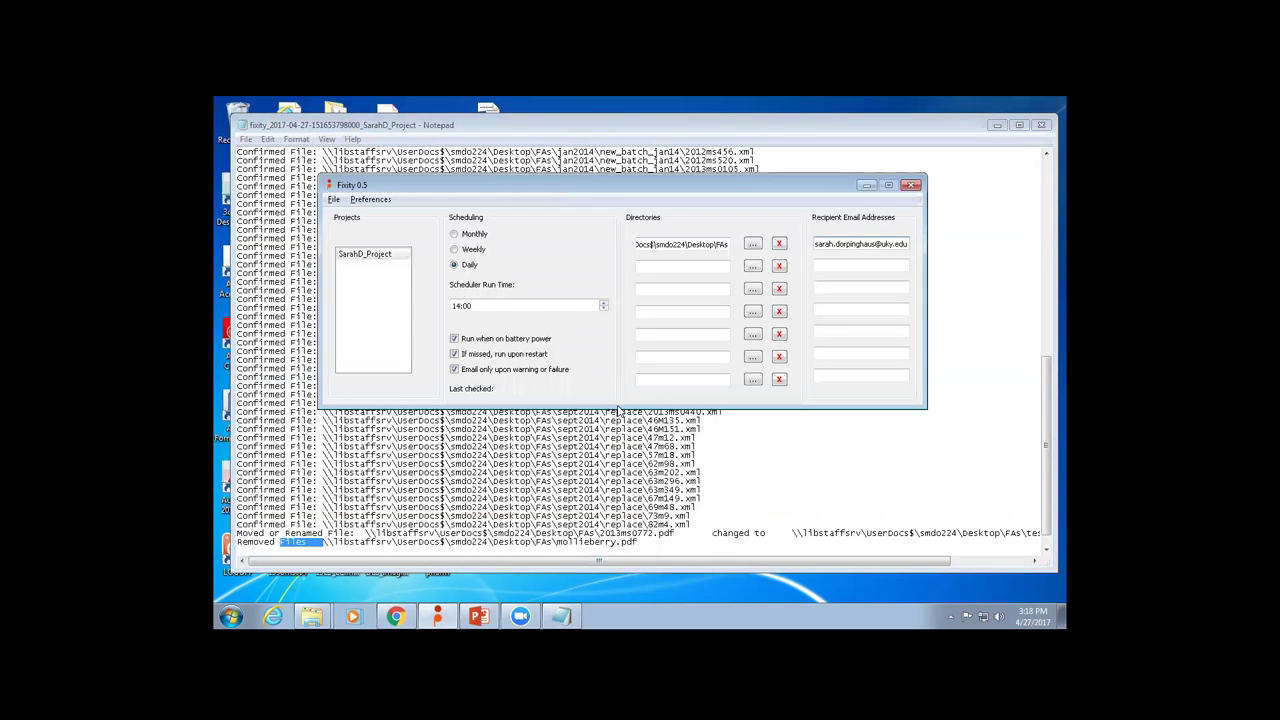
pyautogui.click(470, 371)
pyautogui.click(500, 372)
pyautogui.click(380, 201)
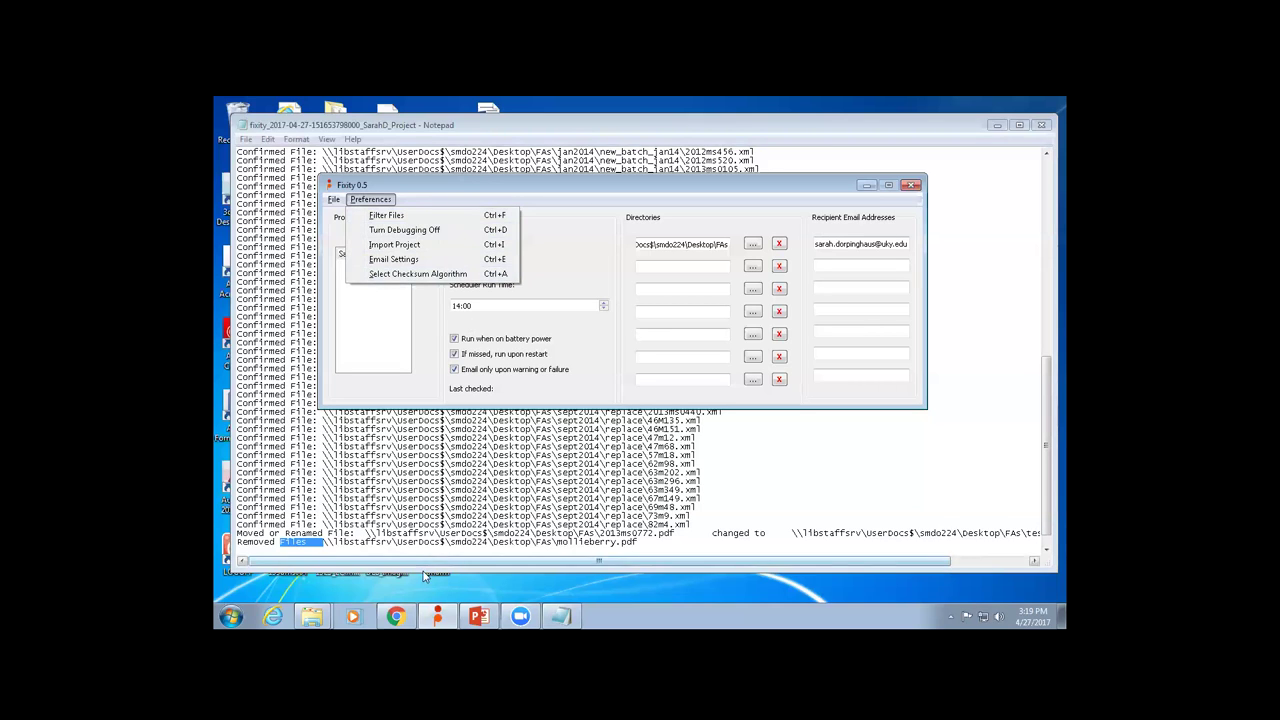
pyautogui.moveTo(437, 616)
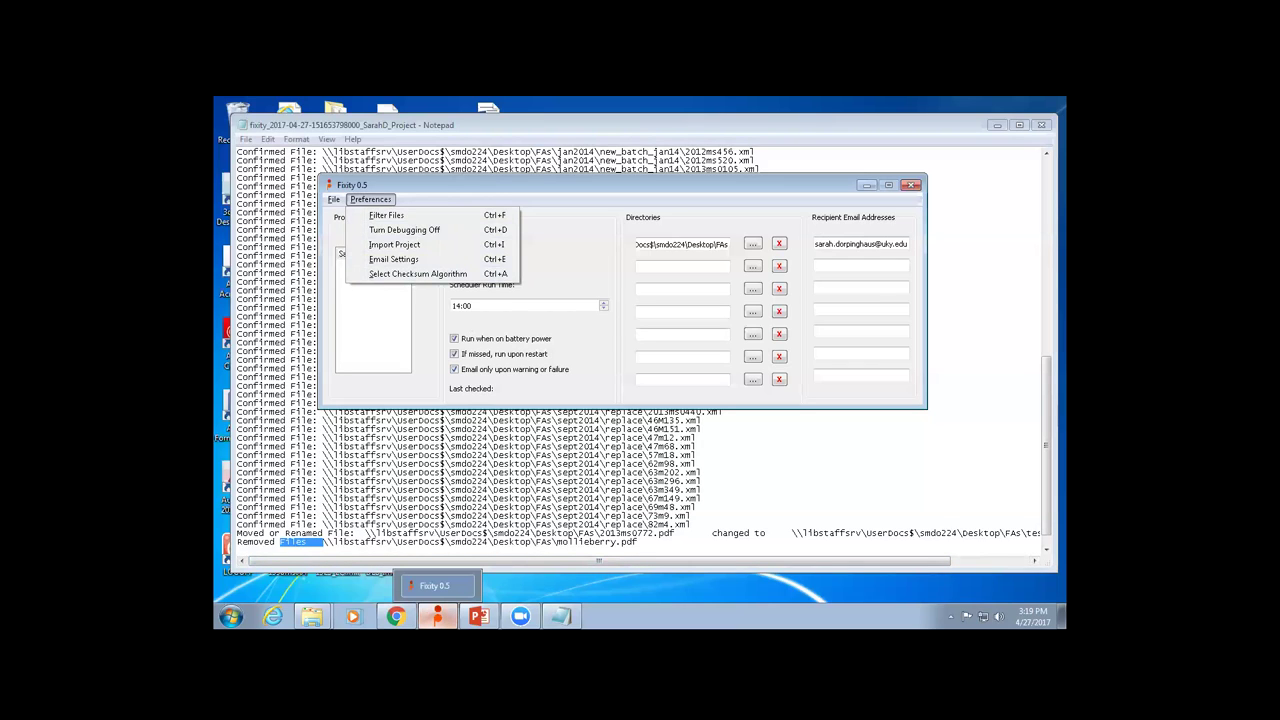
pyautogui.click(432, 190)
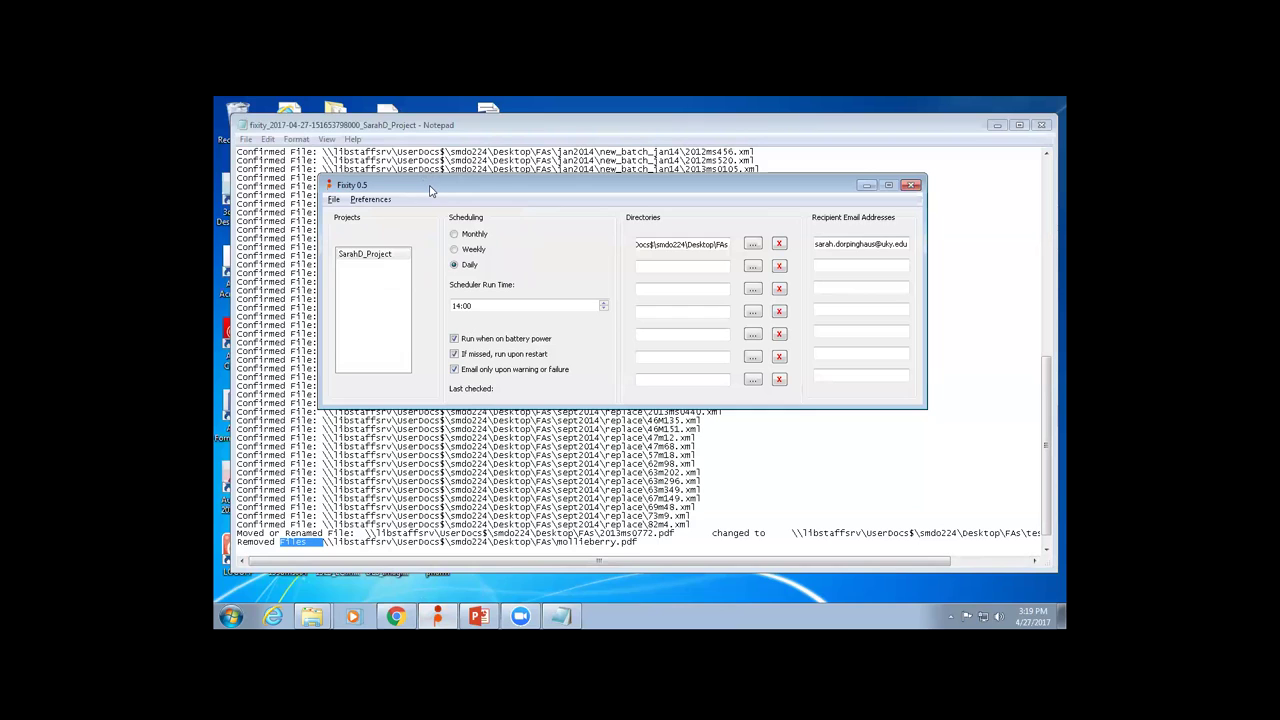